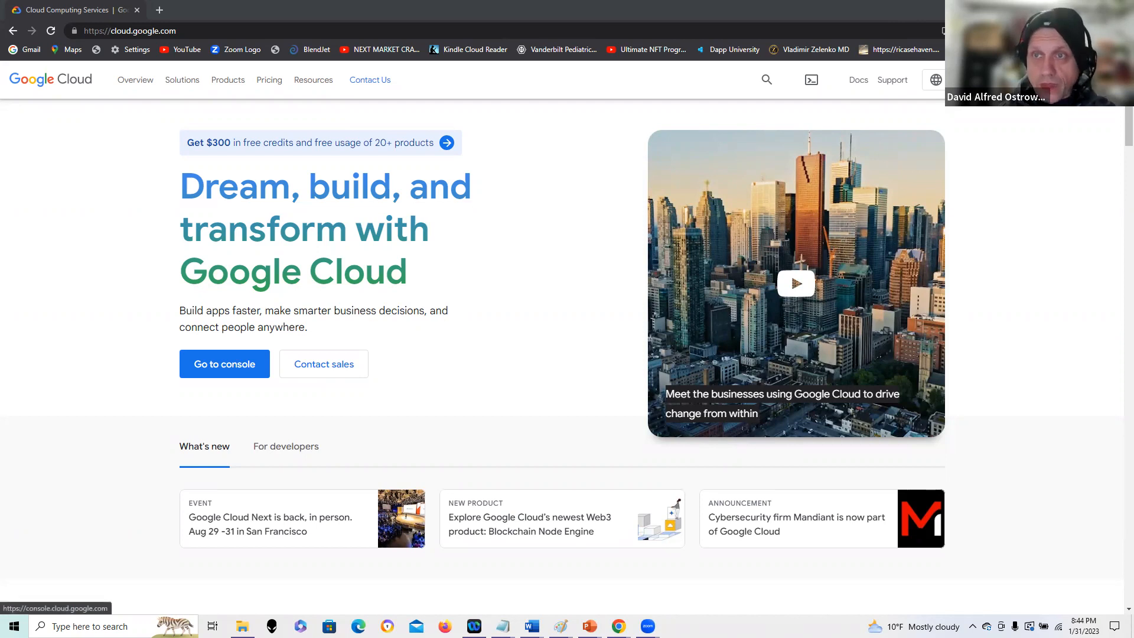
# Go to the Google Cloud console and review the recent projects in the project picker, keeping the current project.
pyautogui.click(224, 364)
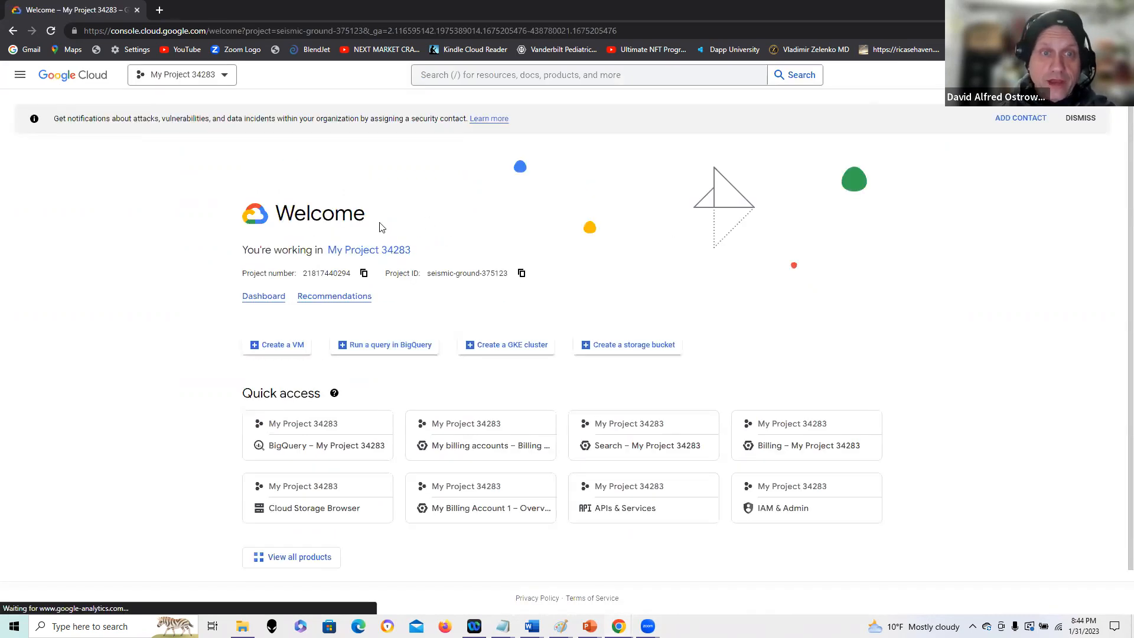
pyautogui.click(219, 77)
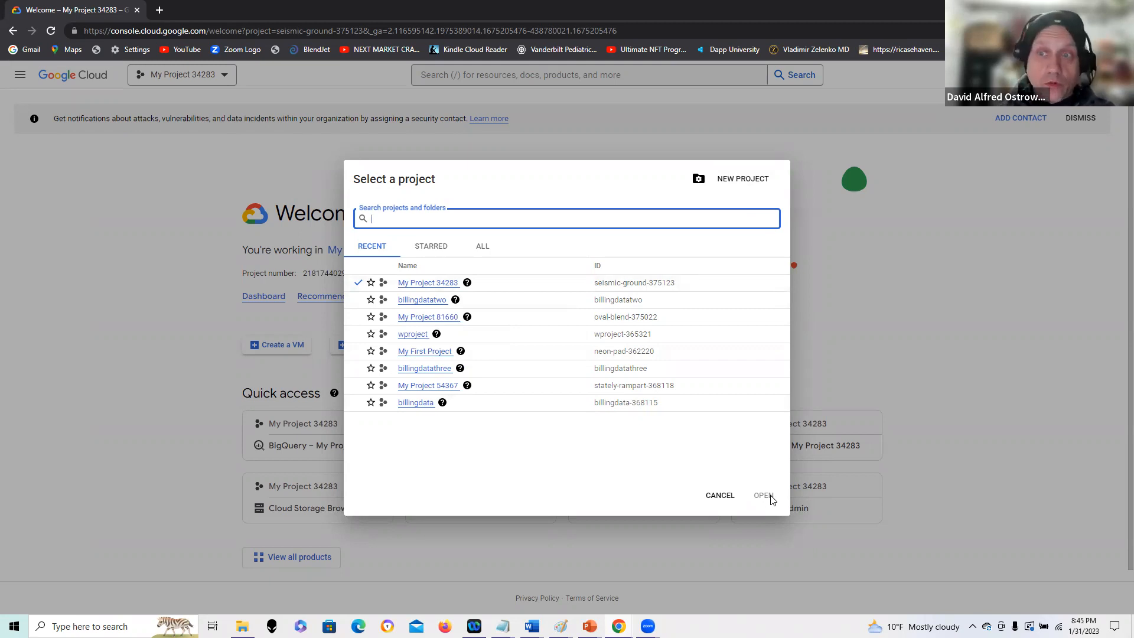
pyautogui.click(722, 496)
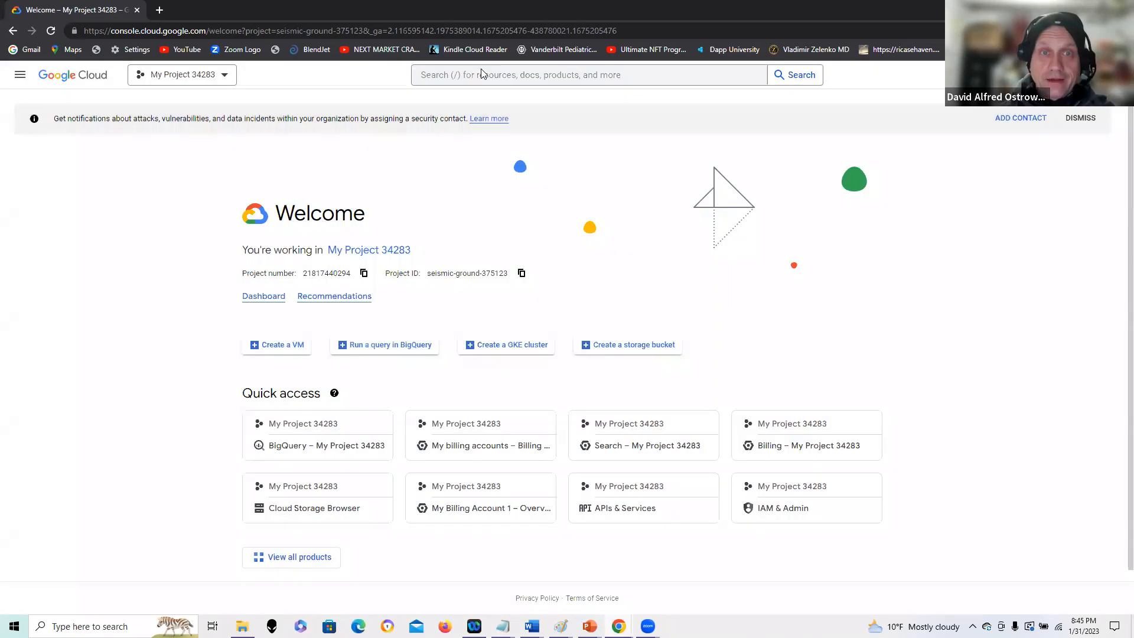
# Search the console for "bill", open the Billing product page and go to the management of the billing accounts.
pyautogui.click(481, 73)
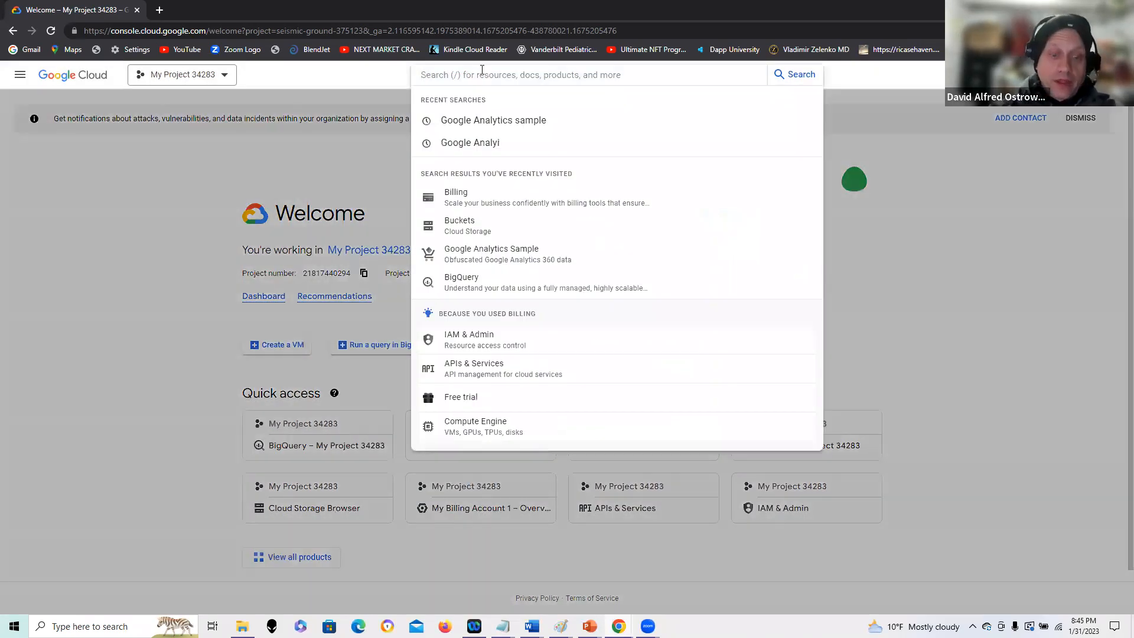
pyautogui.write('bill')
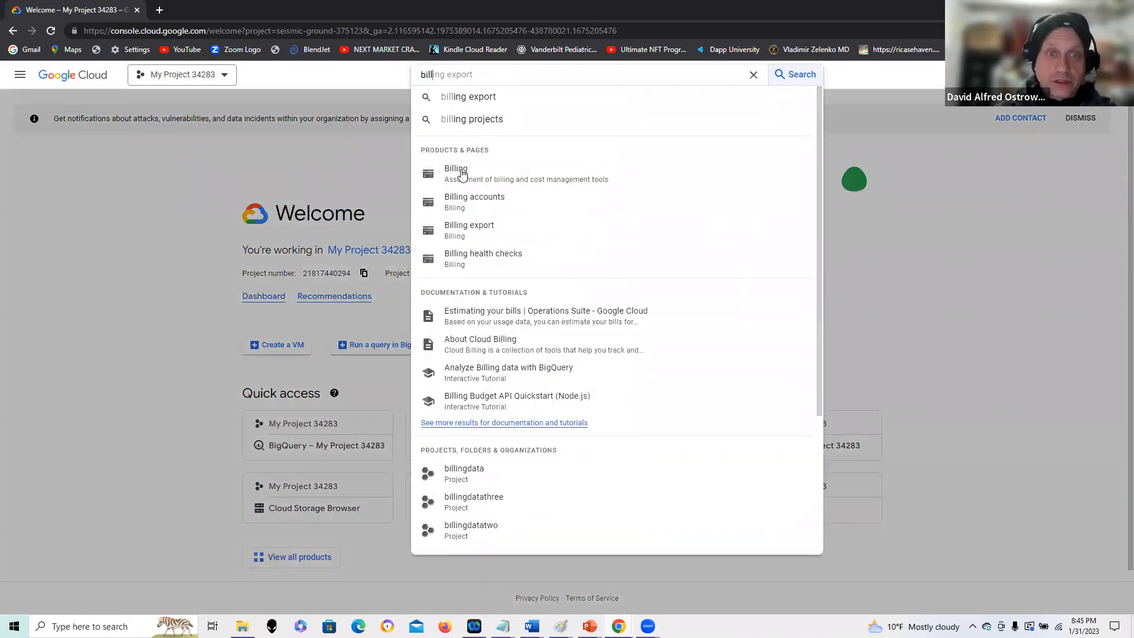
pyautogui.click(461, 176)
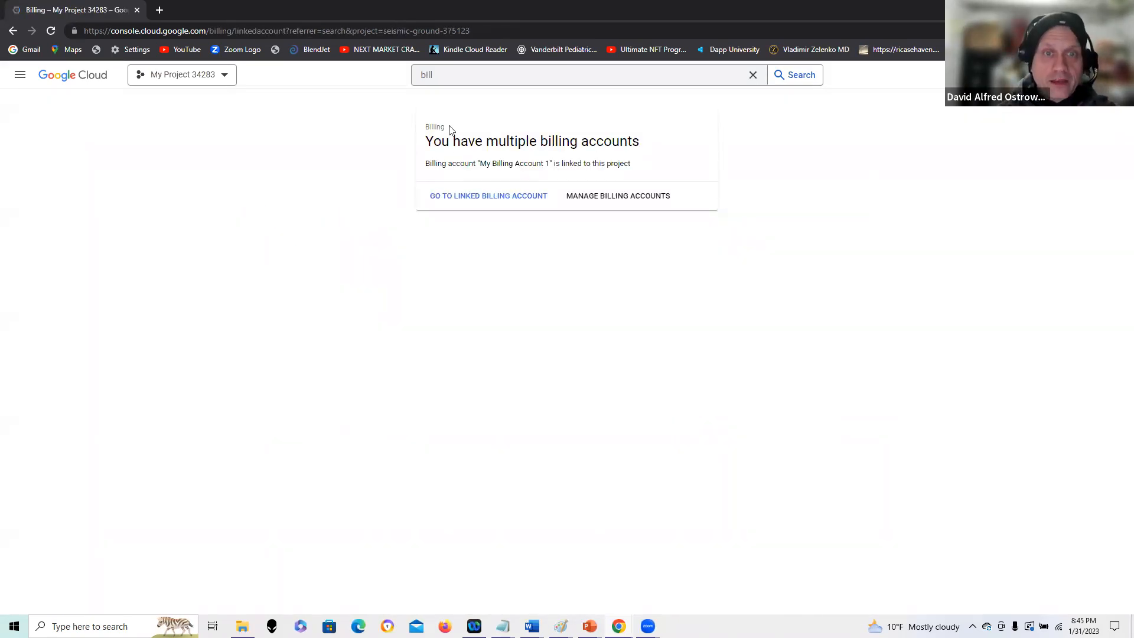
pyautogui.click(467, 75)
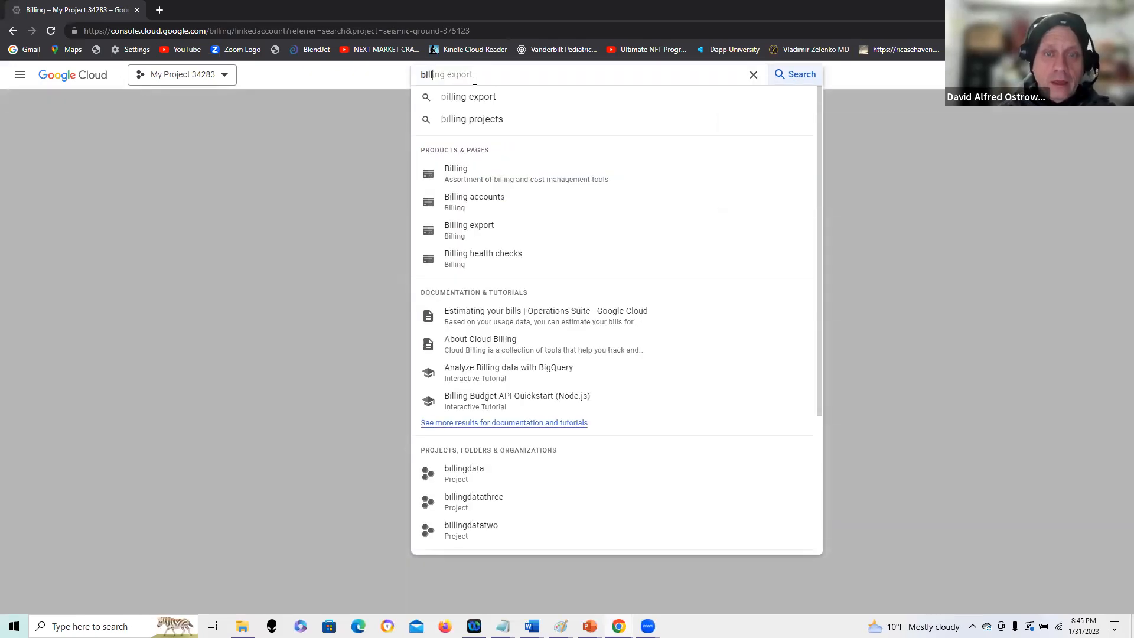
pyautogui.press('Return')
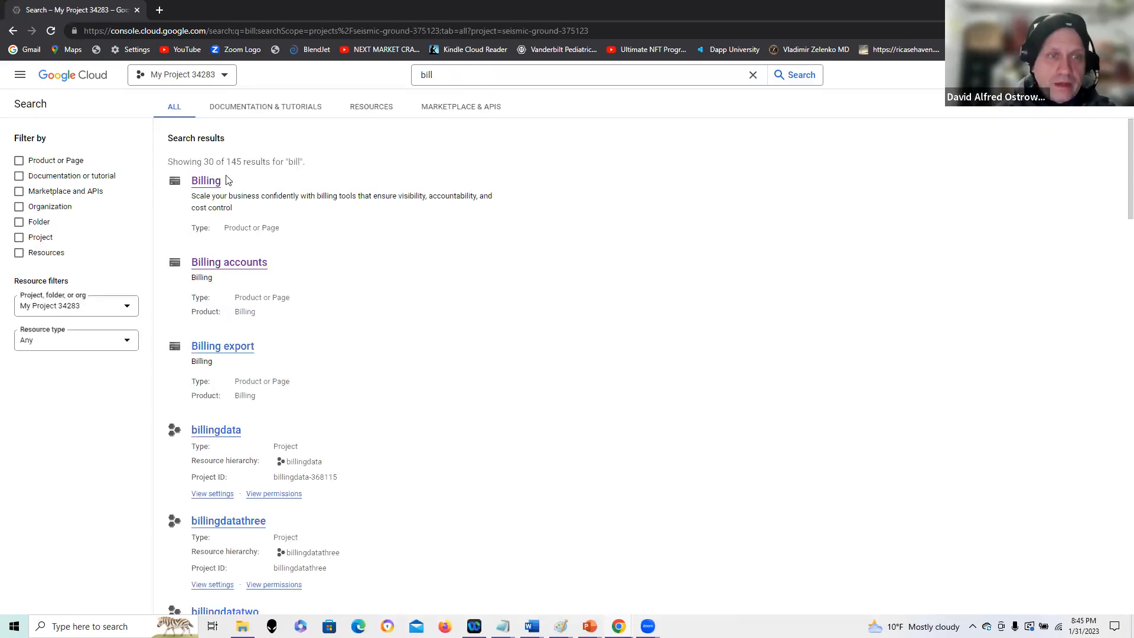
pyautogui.click(206, 181)
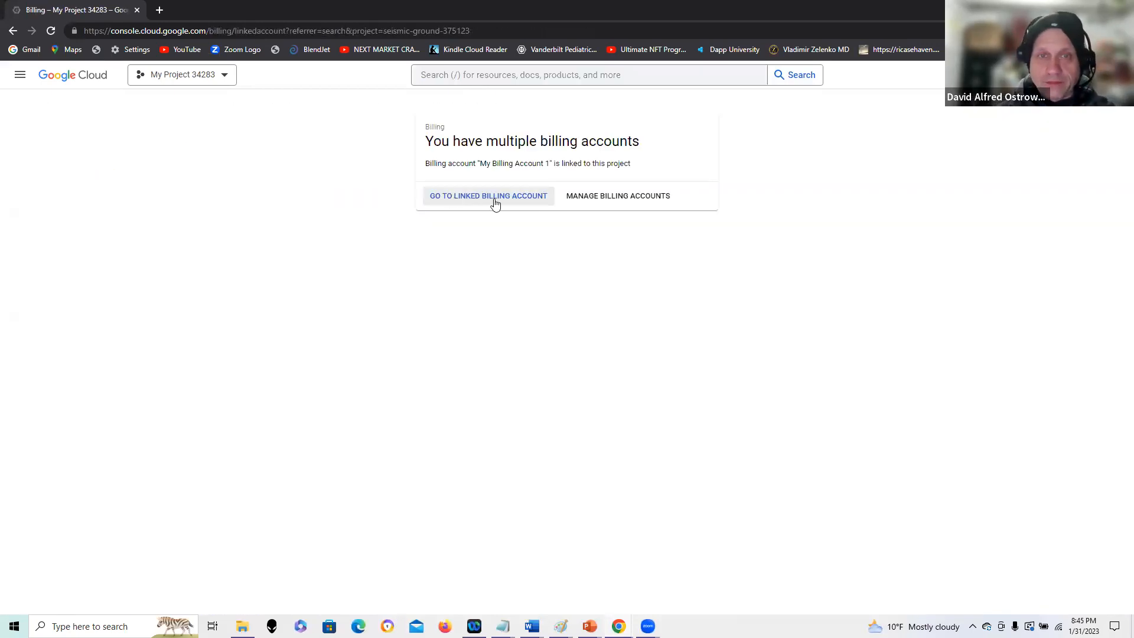
pyautogui.click(597, 202)
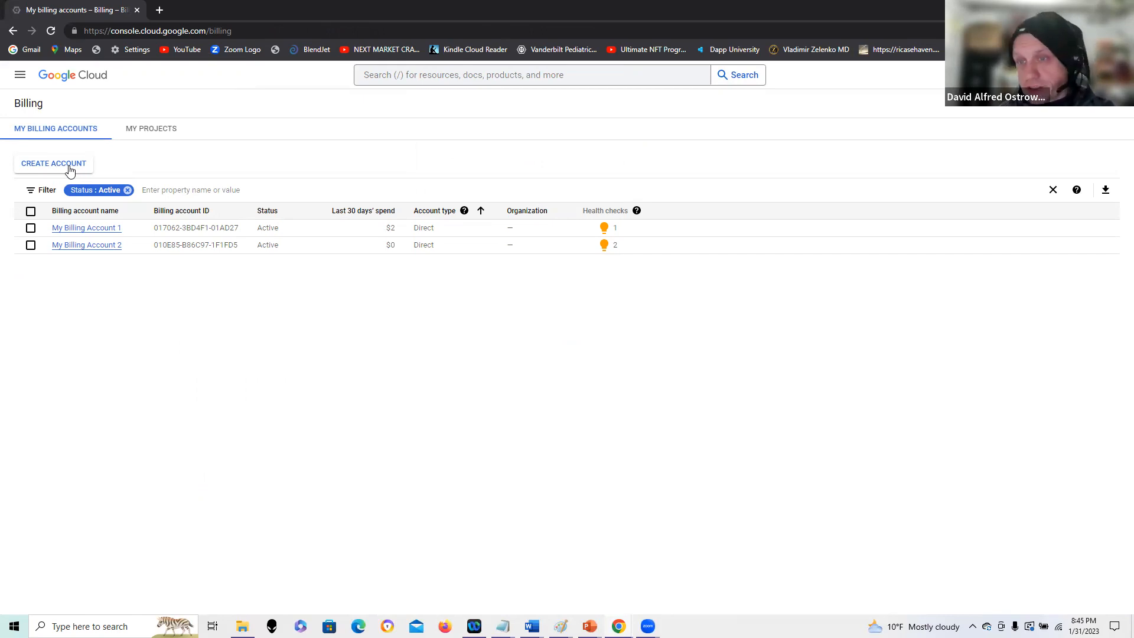
# Show the billing assignment of all projects and look at the billing actions available for My Project 34283.
pyautogui.click(153, 129)
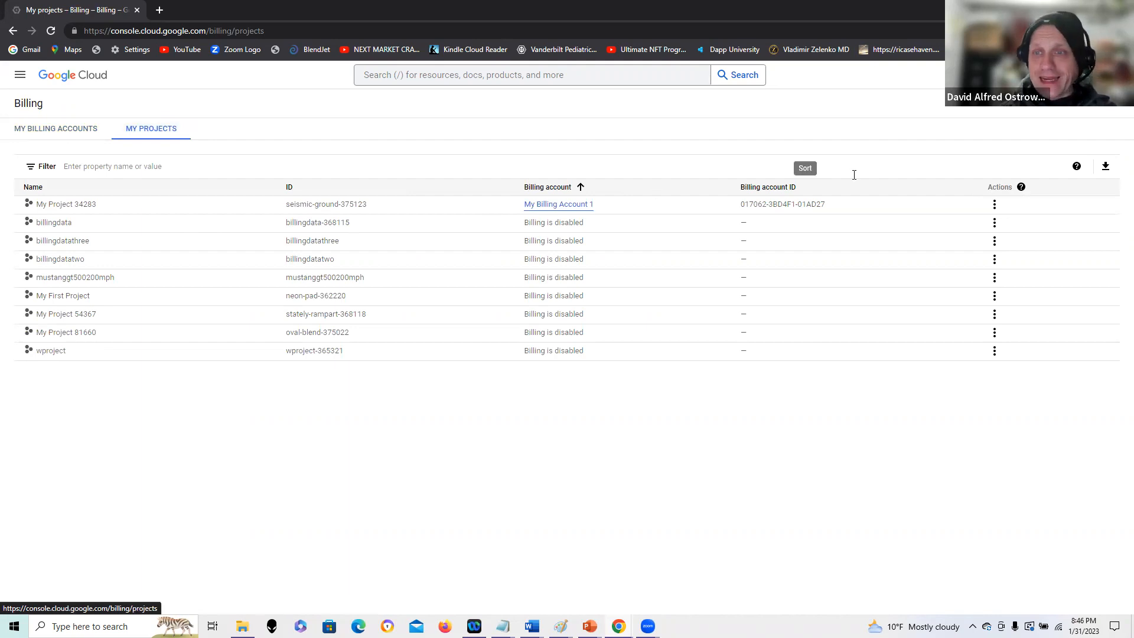
pyautogui.click(994, 205)
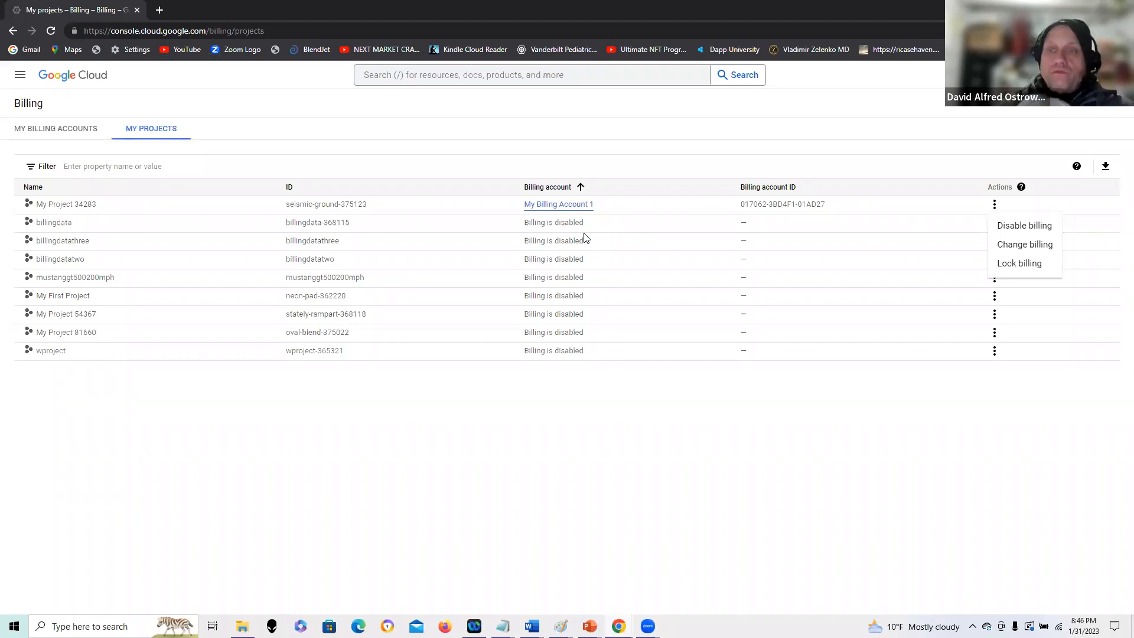
pyautogui.press('XF86AudioRaiseVolume')
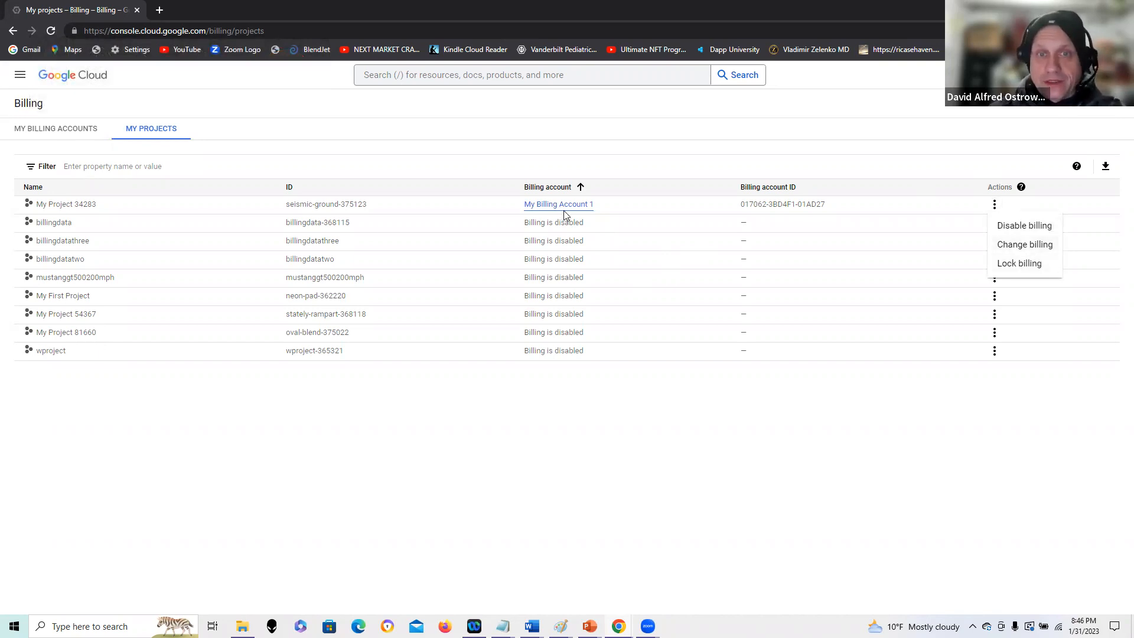
pyautogui.click(496, 76)
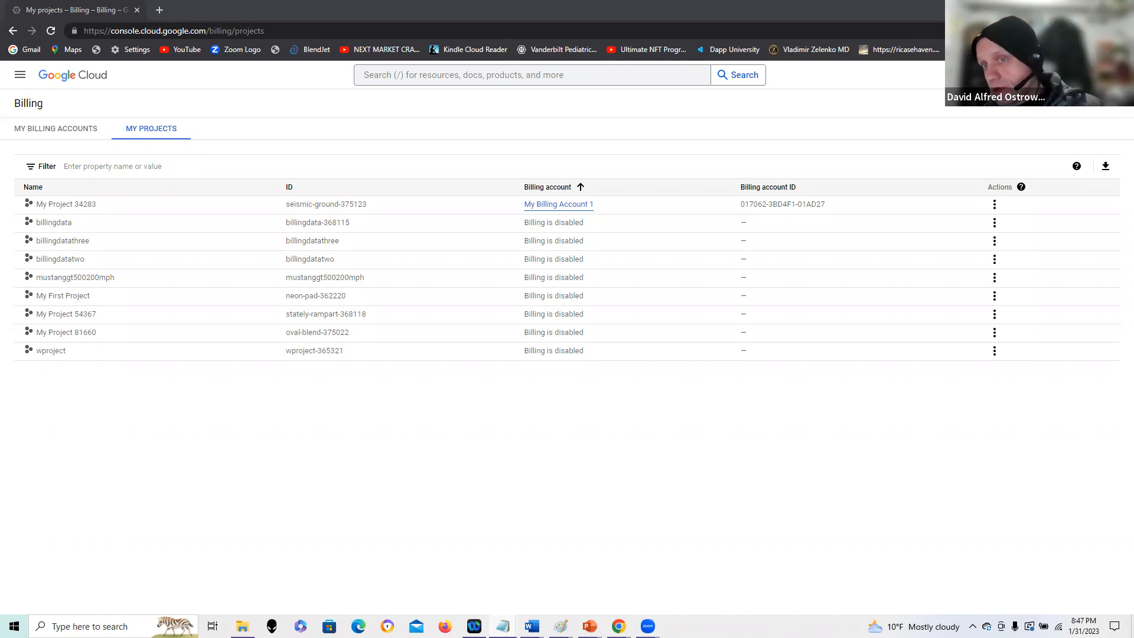
# Switch to Notepad to view the SQL notes in weekFiveNotes_v1 full screen, and return to the Billing page.
pyautogui.moveTo(514, 637); pyautogui.dragTo(514, 558)
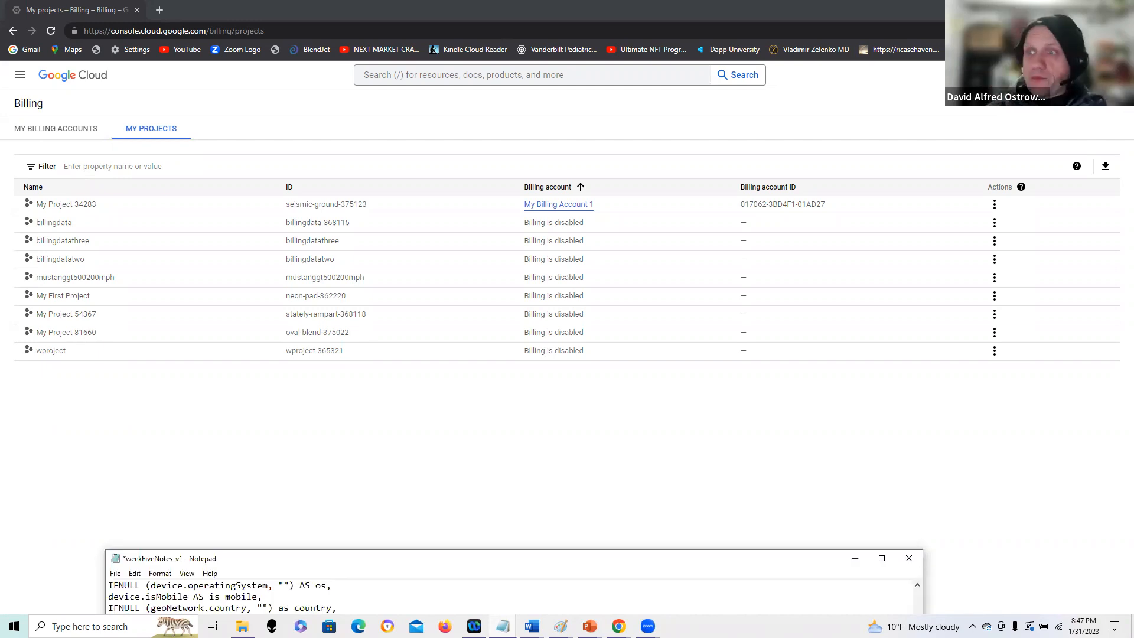
pyautogui.click(514, 558)
pyautogui.click(882, 558)
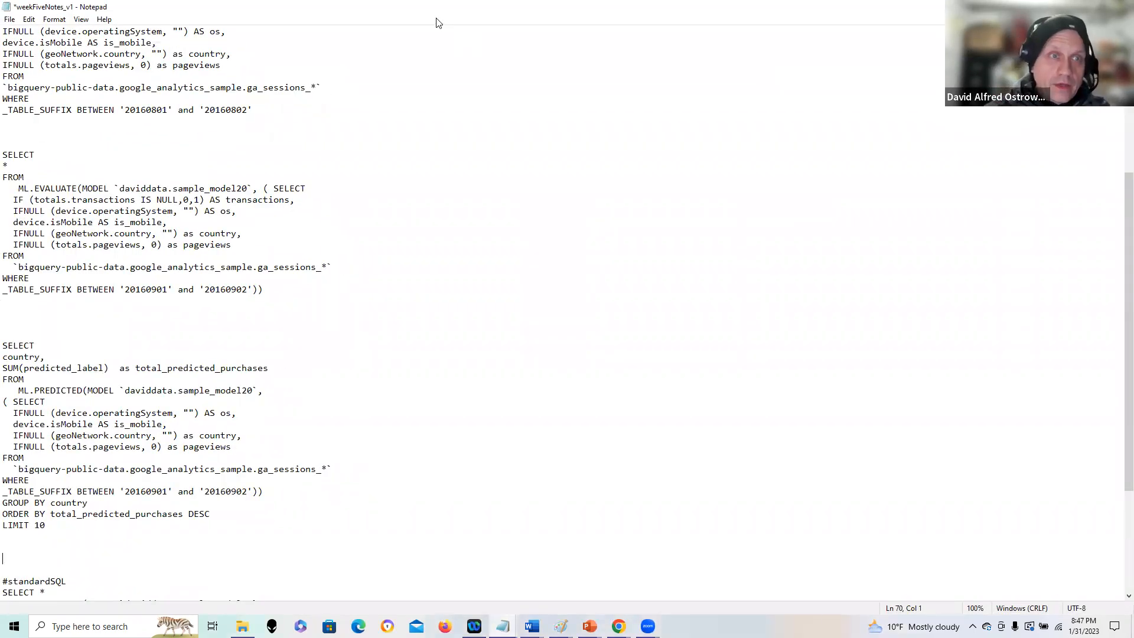
pyautogui.moveTo(348, 19); pyautogui.dragTo(351, 0)
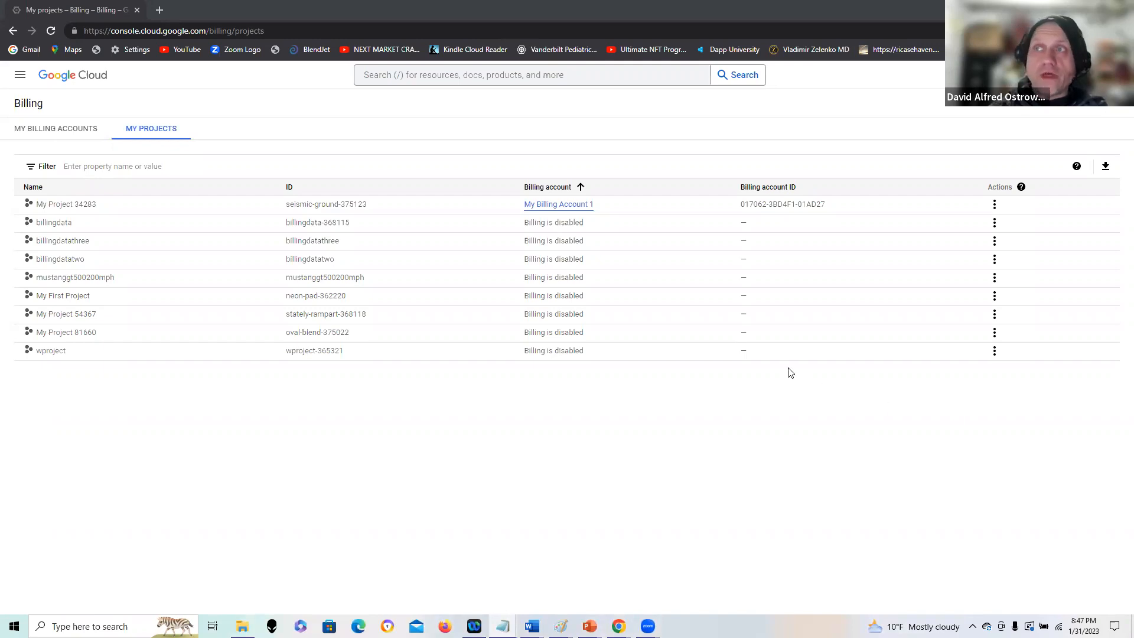
# Try to find the sample dataset by searching the console for "google analyics sample" and following the suggested query.
pyautogui.click(379, 76)
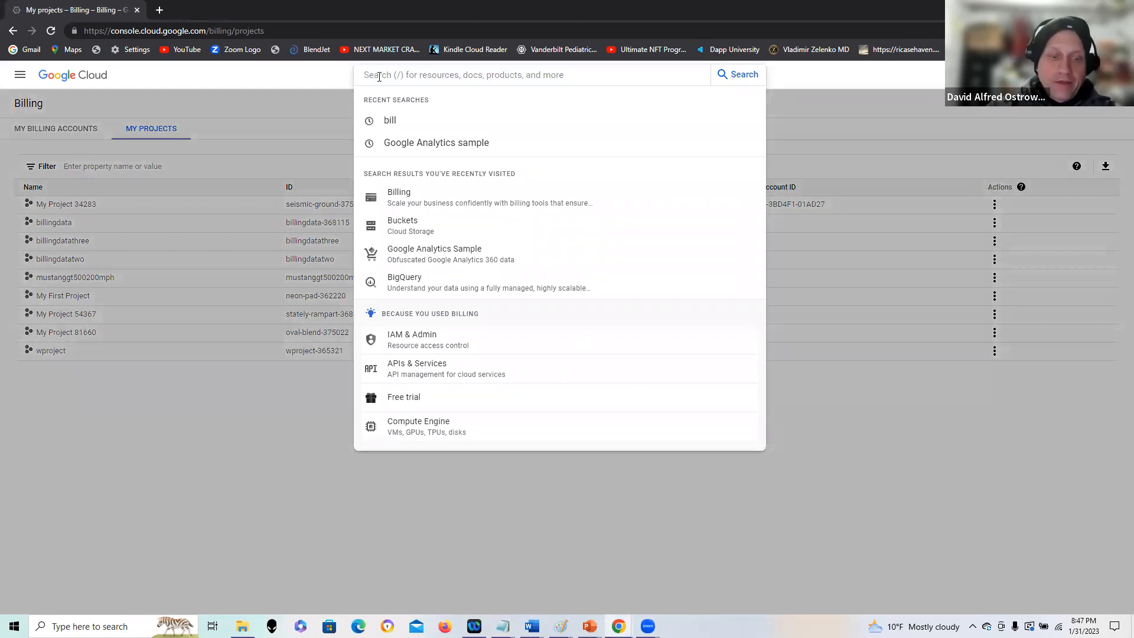
pyautogui.write('google a')
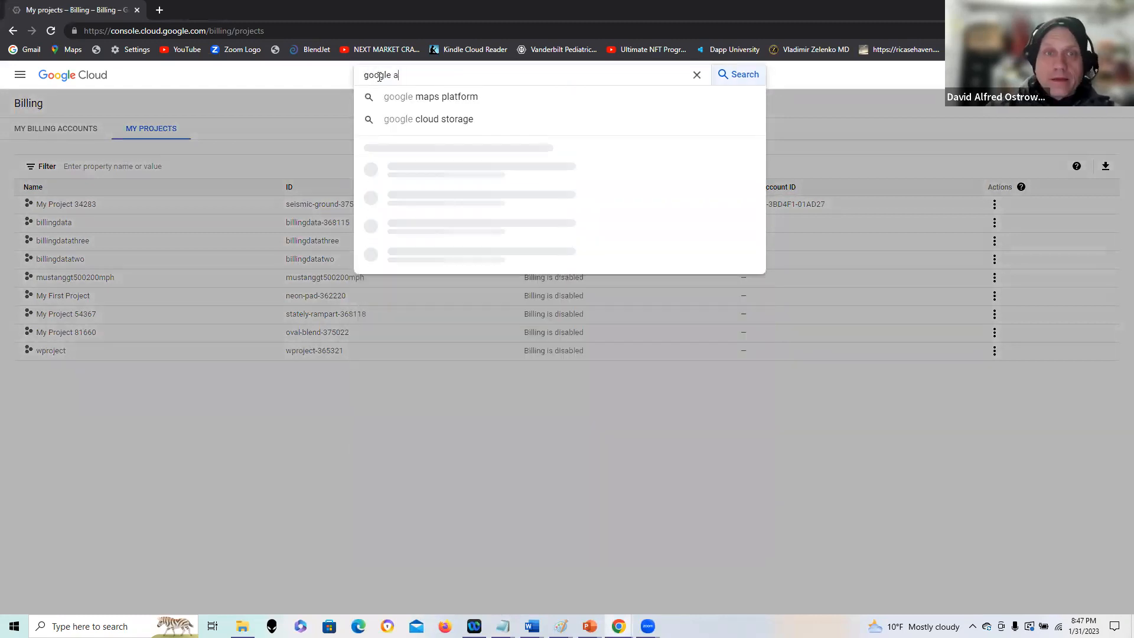
pyautogui.write('naly')
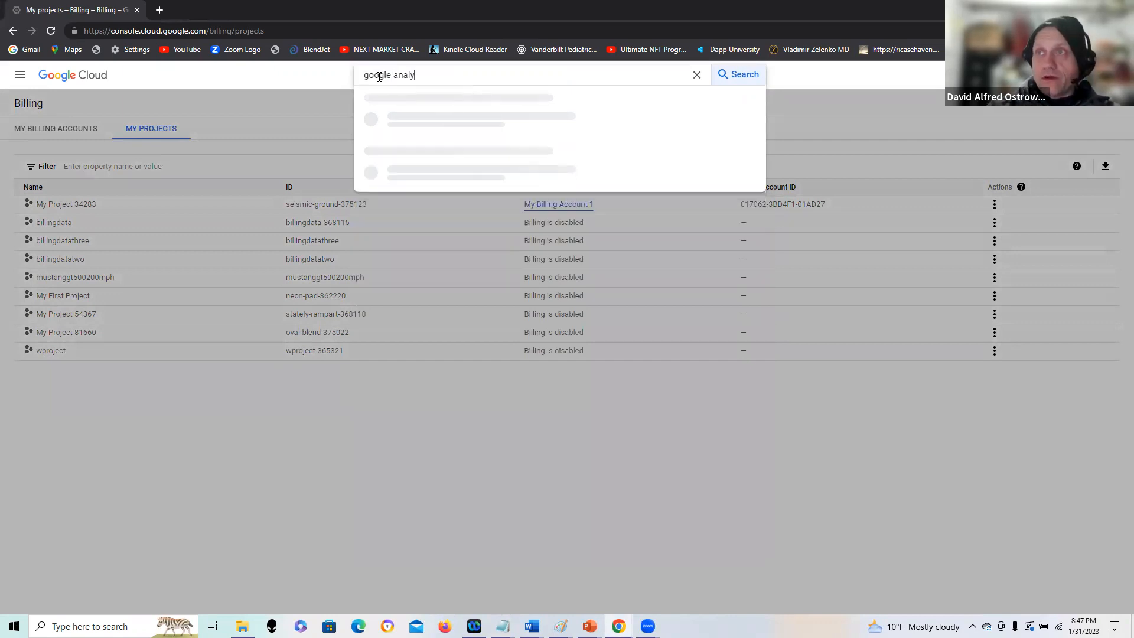
pyautogui.write('tics ')
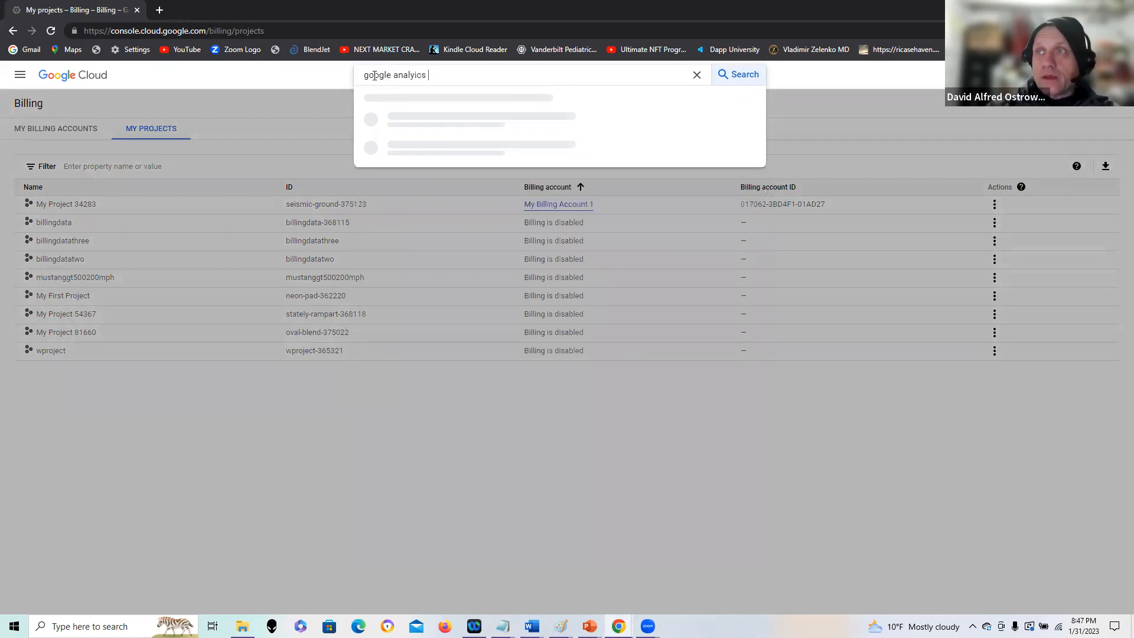
pyautogui.write('sample')
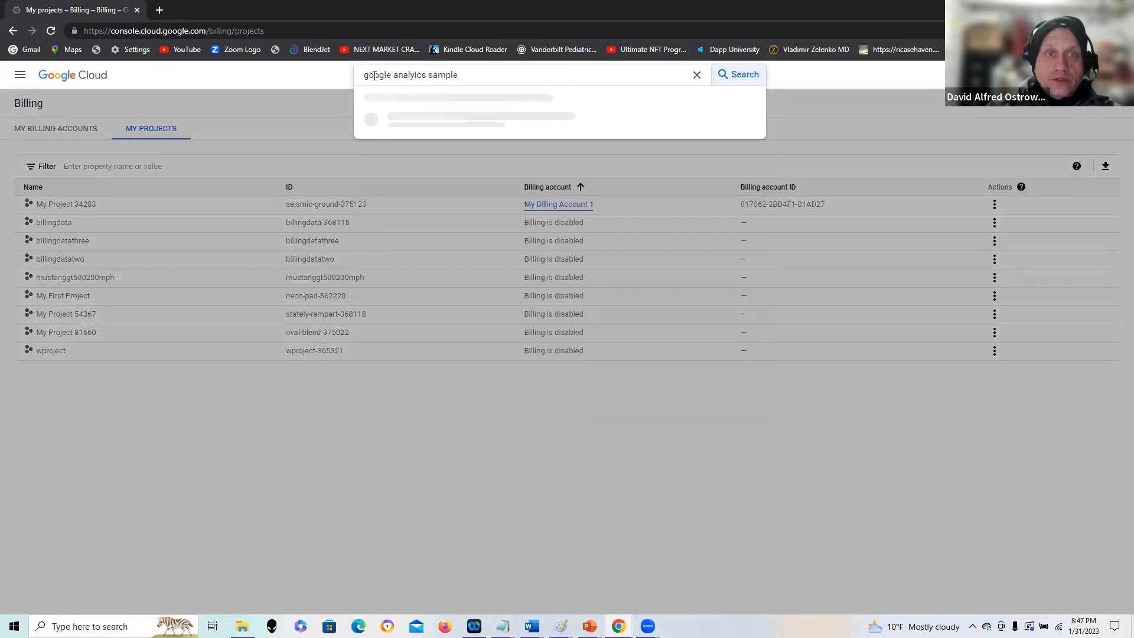
pyautogui.press('Return')
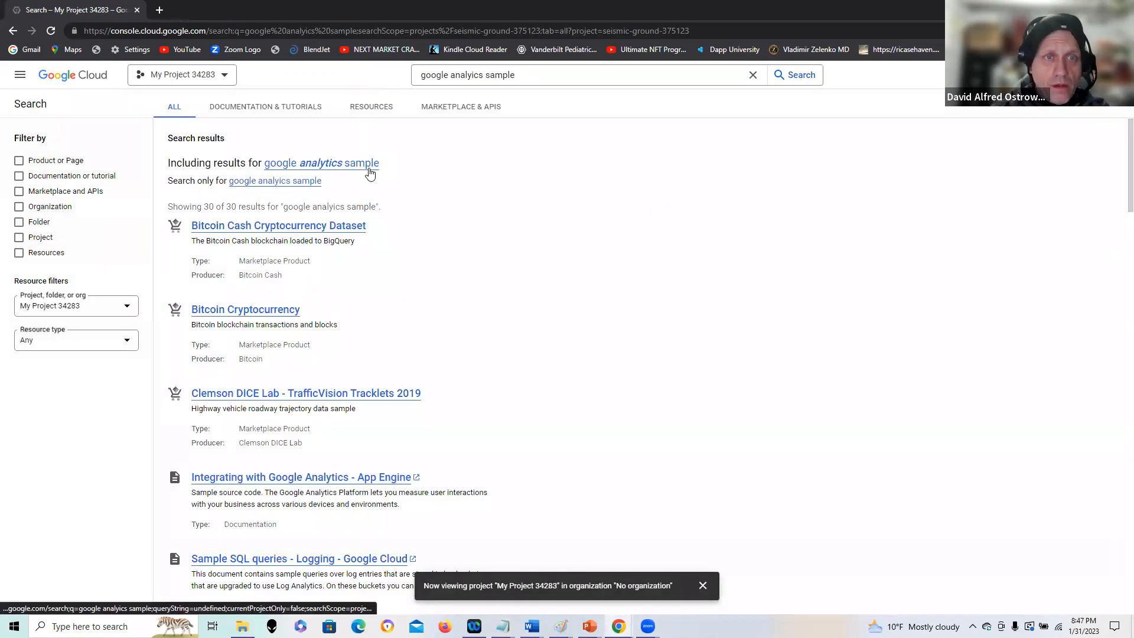
pyautogui.click(347, 167)
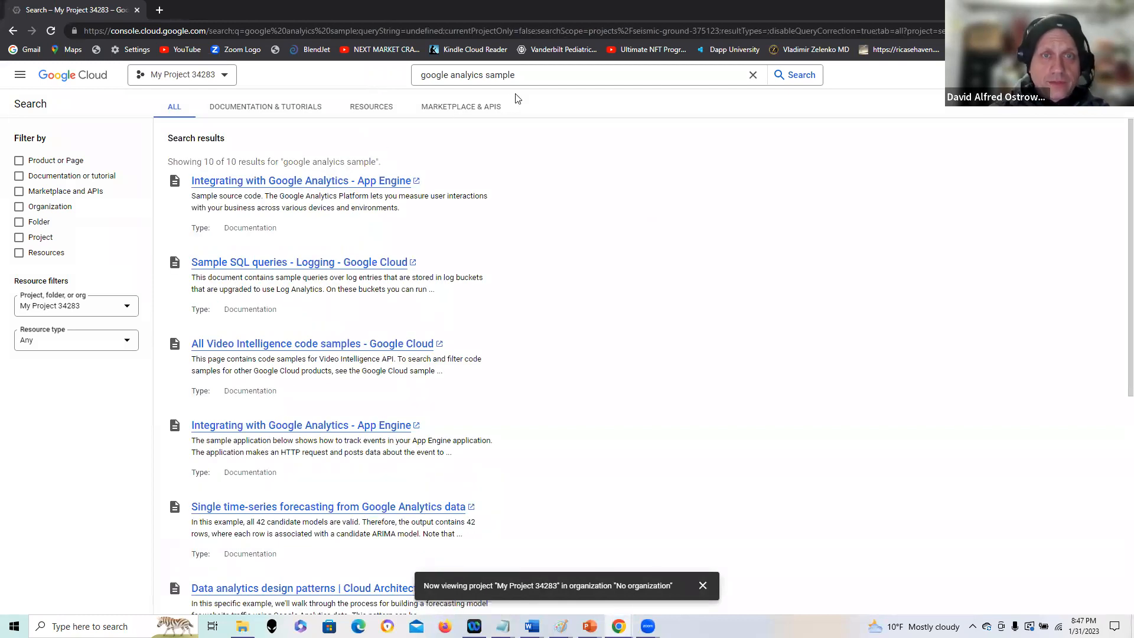
# Correct the search to "google analytics sample", open the Google Analytics Sample product and view its dataset in BigQuery.
pyautogui.click(528, 74)
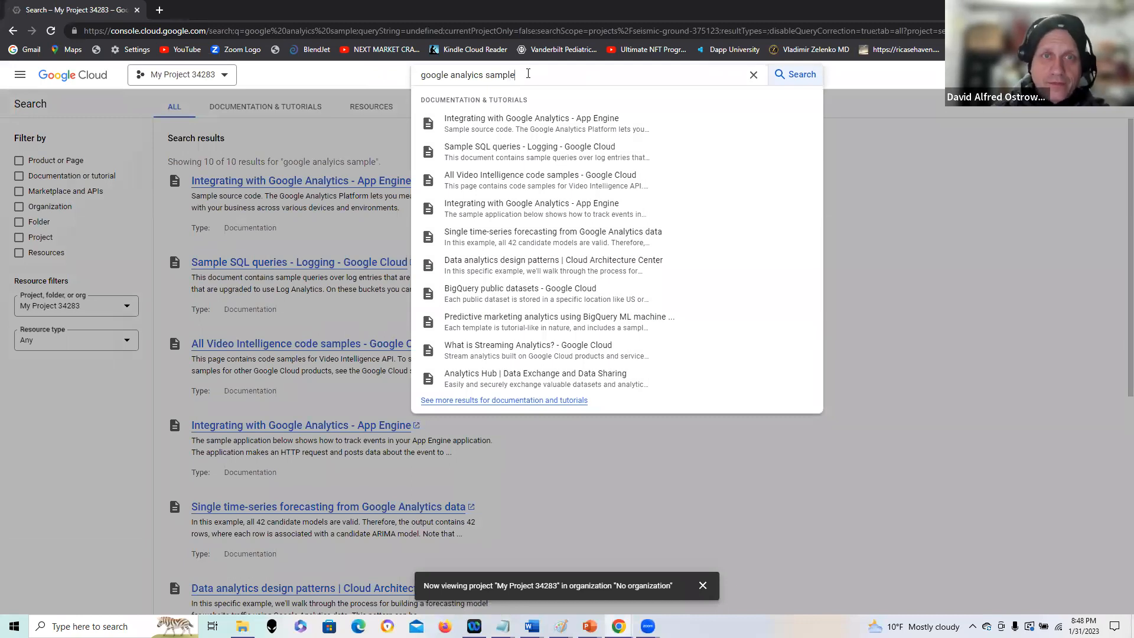
pyautogui.press('BackSpace')
pyautogui.press('BackSpace')
pyautogui.press('BackSpace')
pyautogui.press('BackSpace')
pyautogui.press('BackSpace')
pyautogui.press('BackSpace')
pyautogui.press('BackSpace')
pyautogui.press('BackSpace')
pyautogui.press('BackSpace')
pyautogui.press('BackSpace')
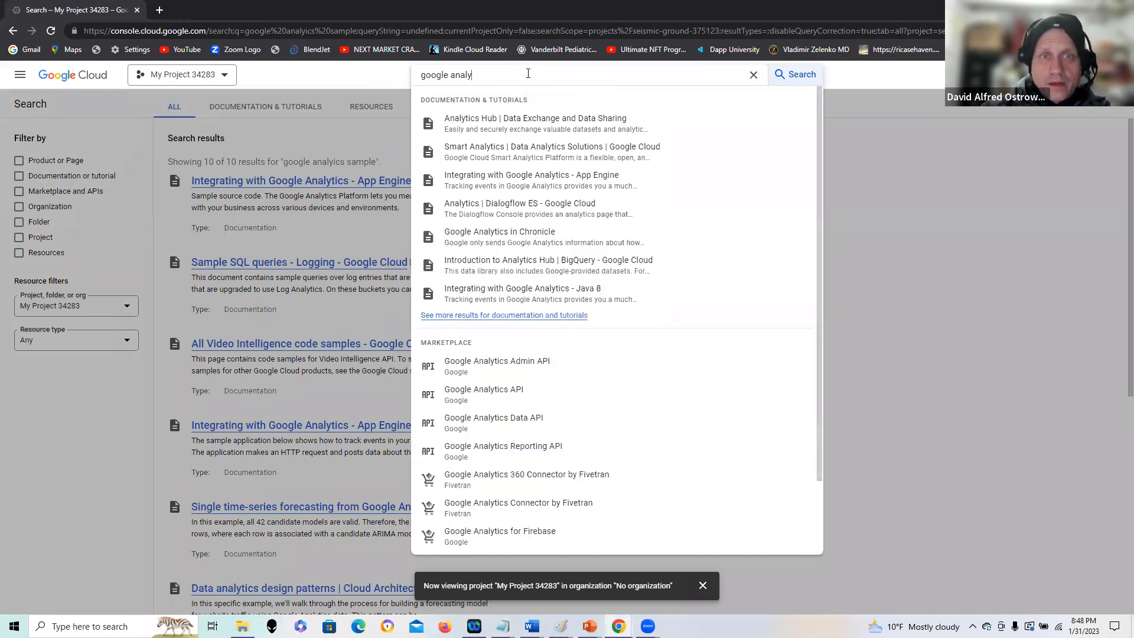
pyautogui.write('tics sample')
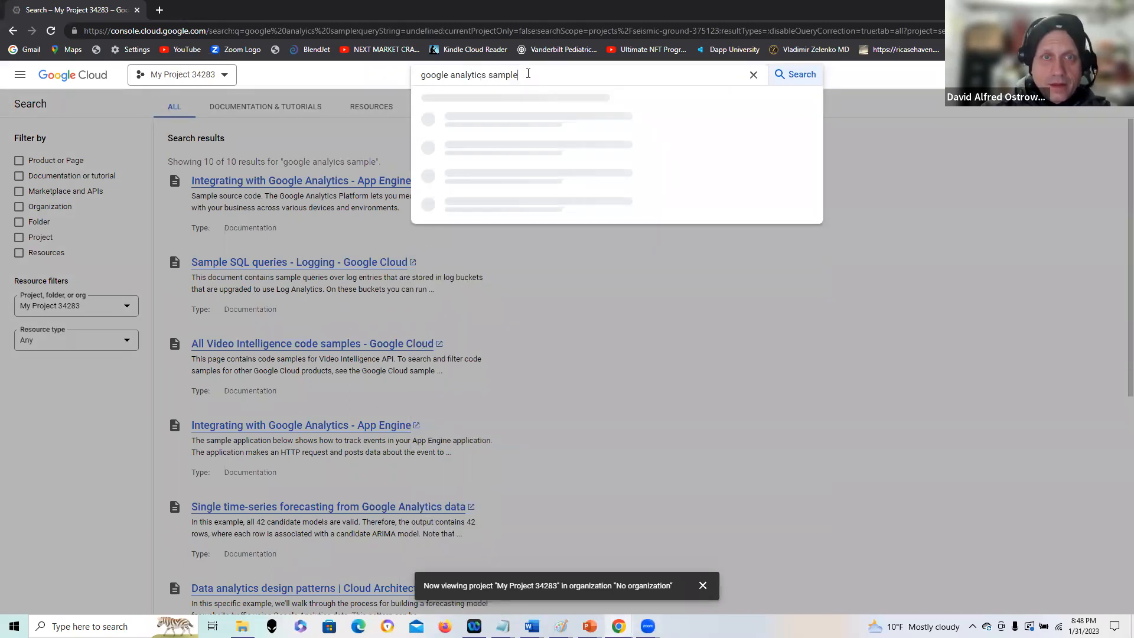
pyautogui.press('Return')
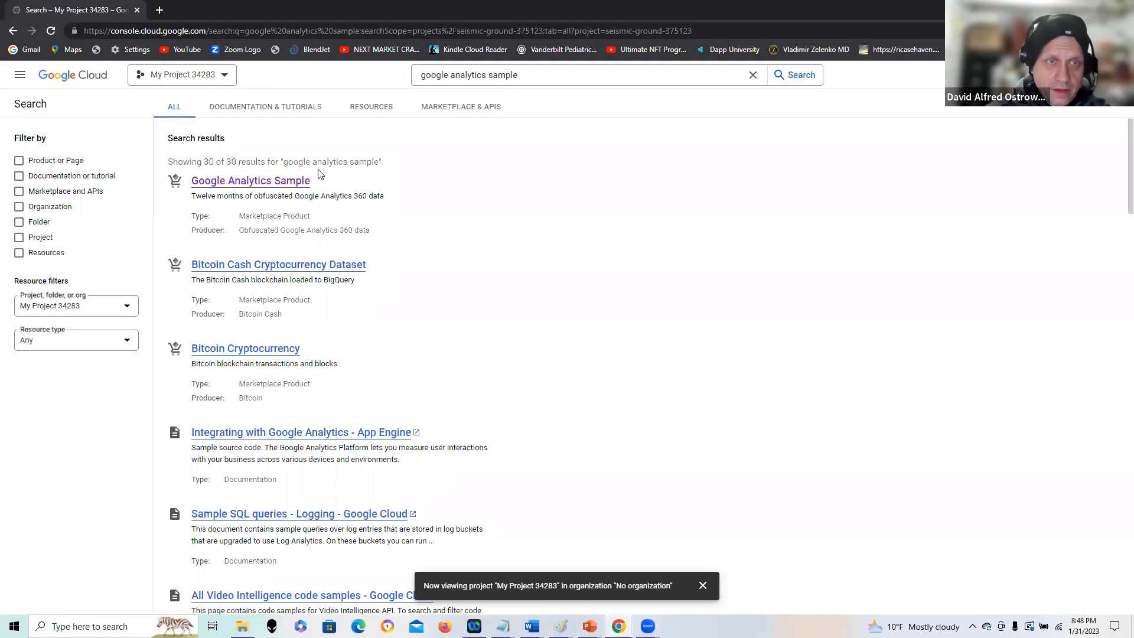
pyautogui.click(218, 183)
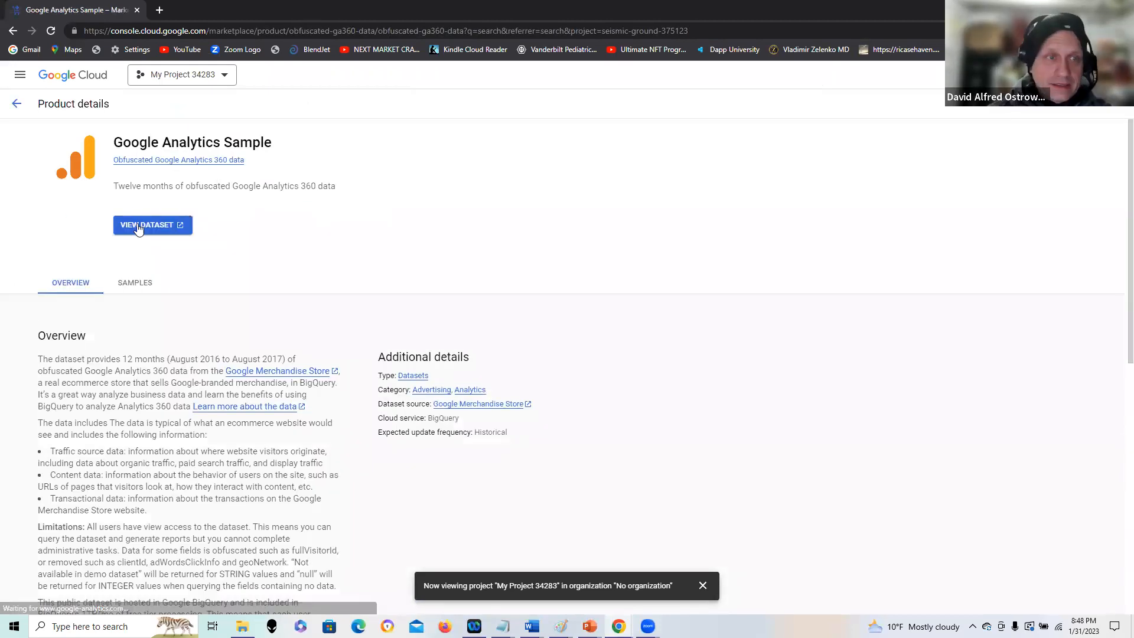
pyautogui.click(146, 225)
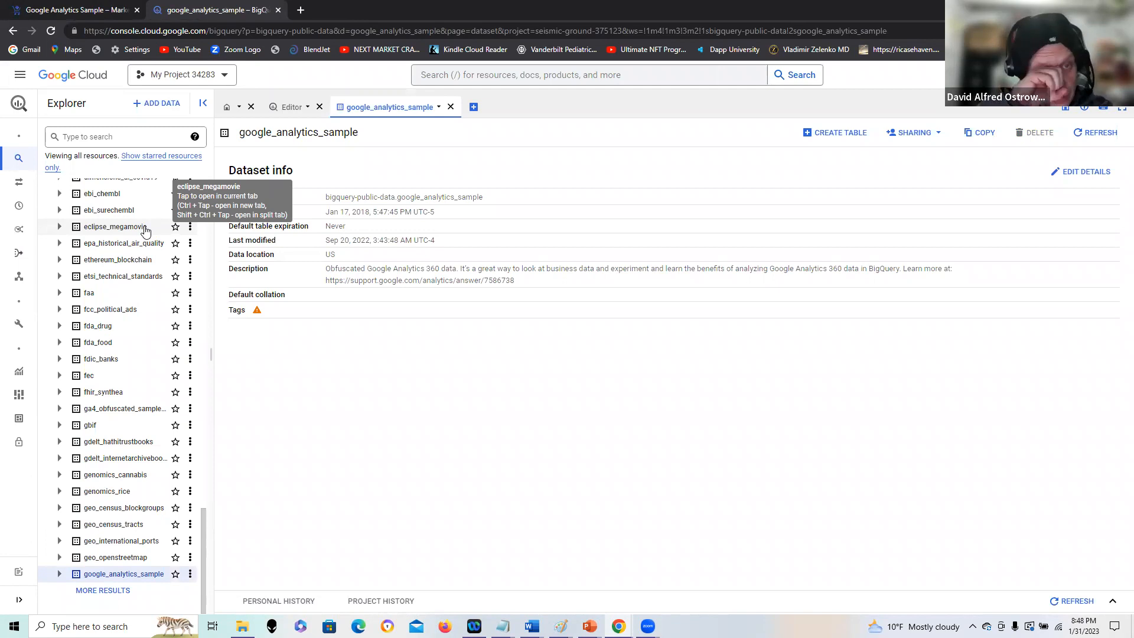
# Create a dataset named alsdataset in the seismic-ground-375123 project, with the US multi-region location.
pyautogui.moveTo(207, 522); pyautogui.dragTo(180, 168)
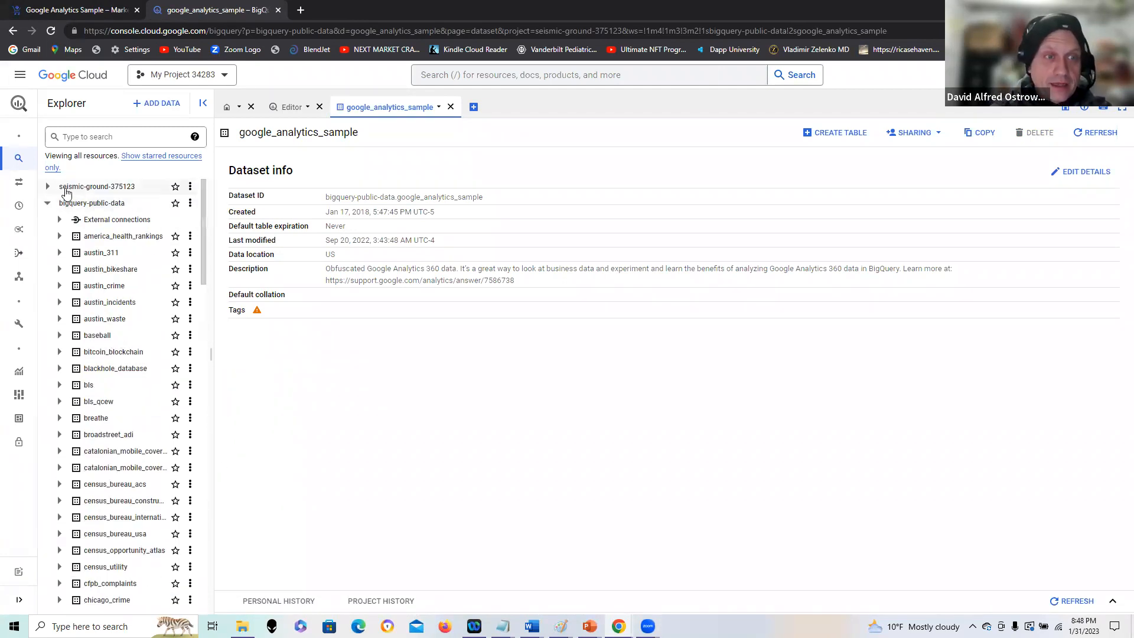
pyautogui.click(47, 186)
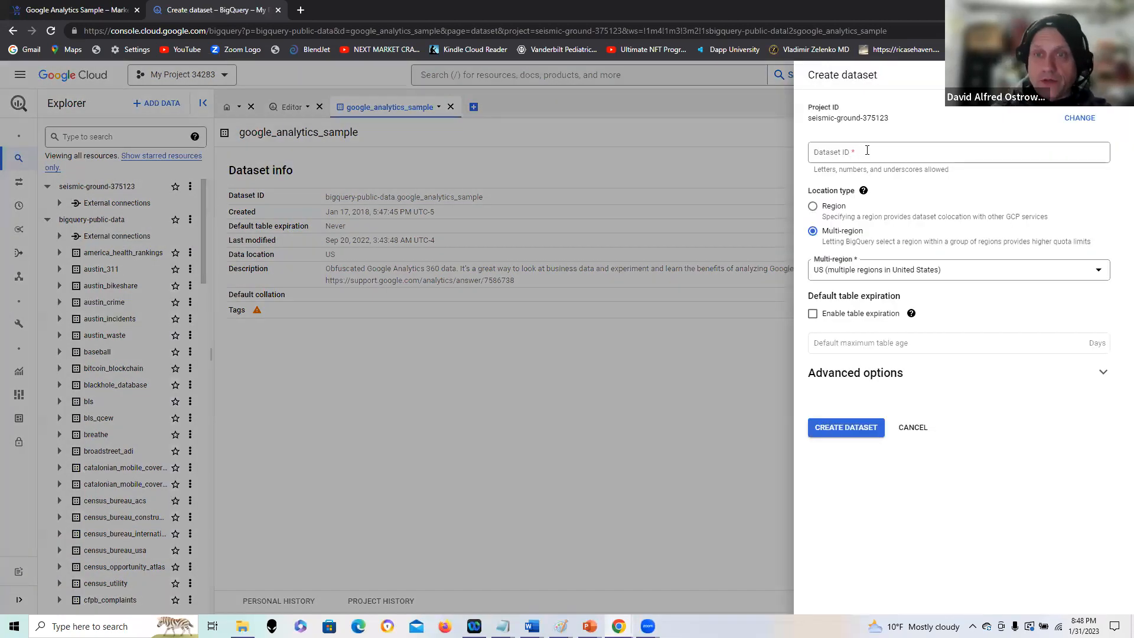
pyautogui.click(867, 151)
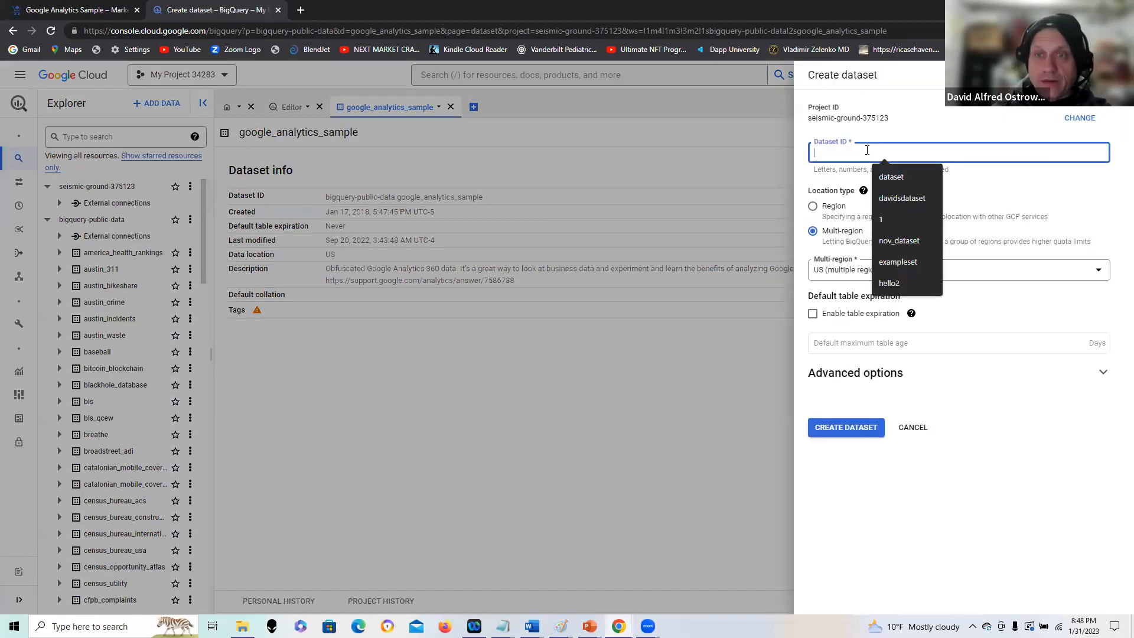
pyautogui.write('als')
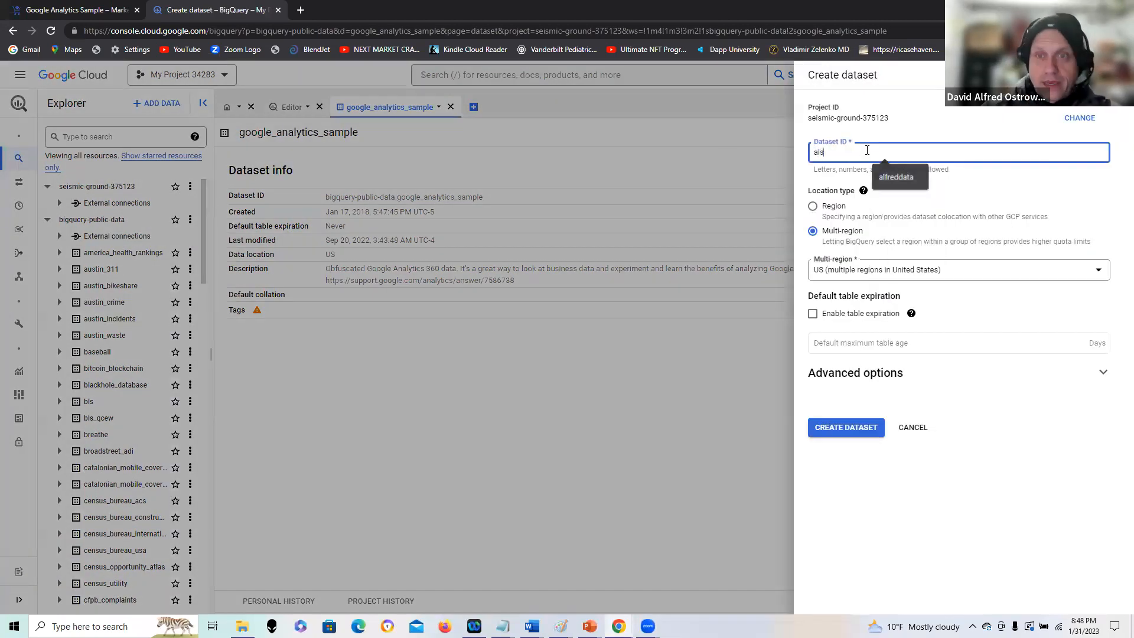
pyautogui.write('dataset')
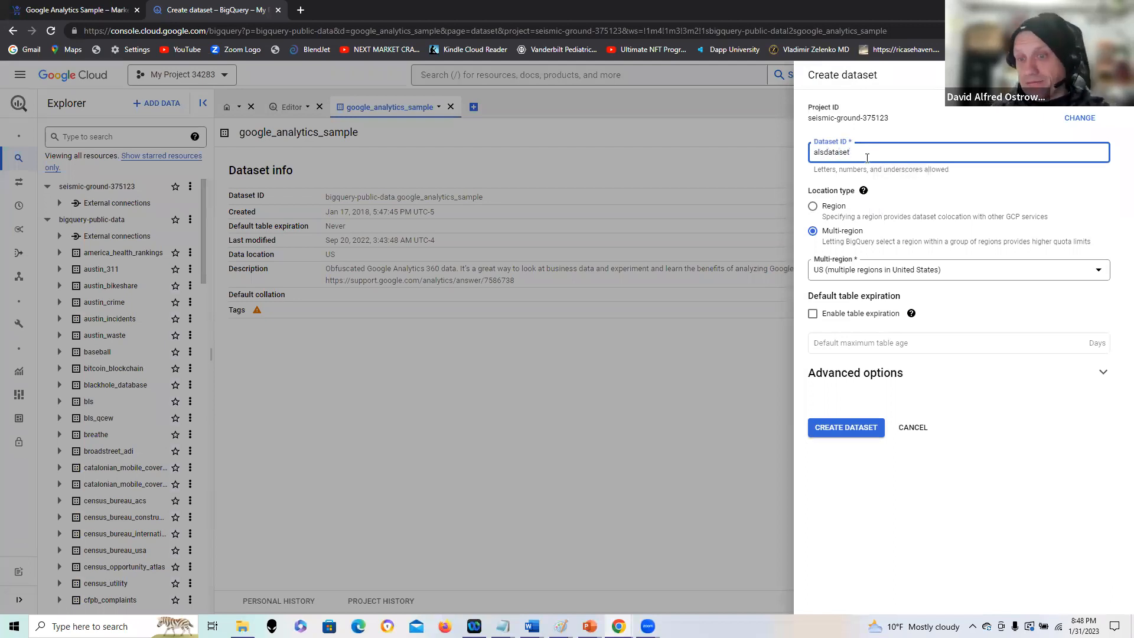
pyautogui.click(852, 427)
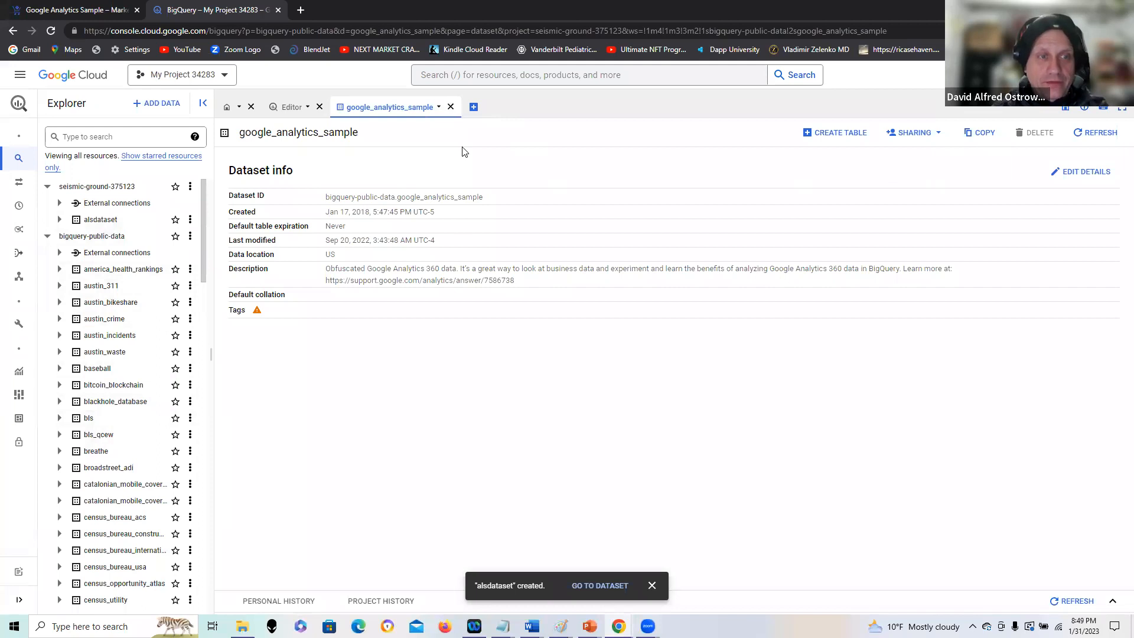
# In a new query tab, select all columns from `bigquery-public-data.google_analytics_sample.ga_sessions_*` and run the query.
pyautogui.click(473, 108)
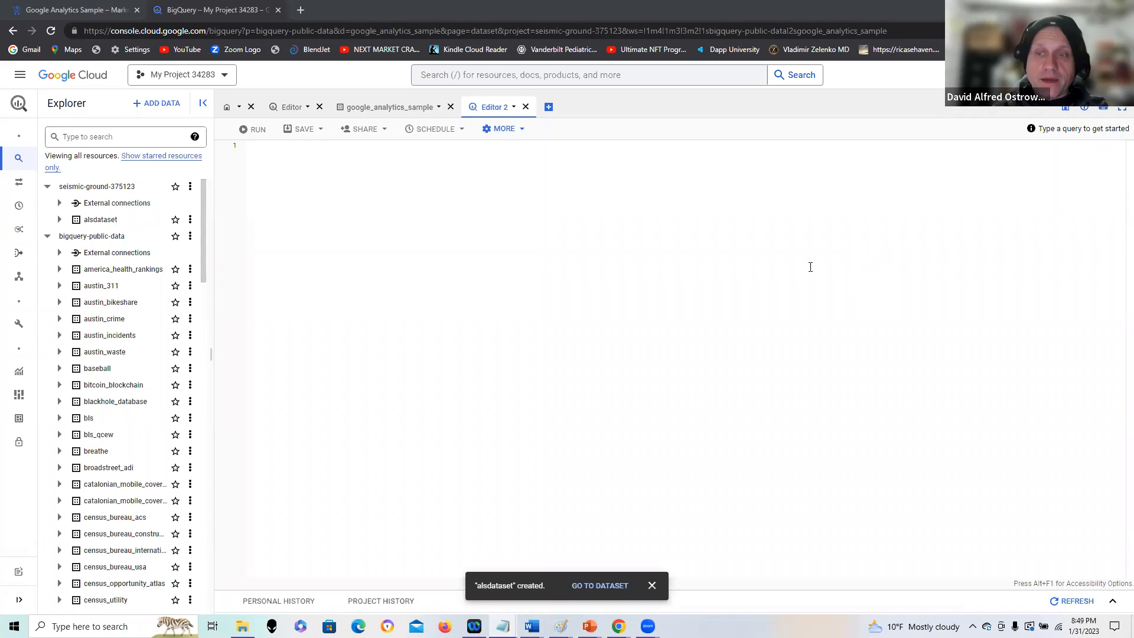
pyautogui.rightClick(304, 148)
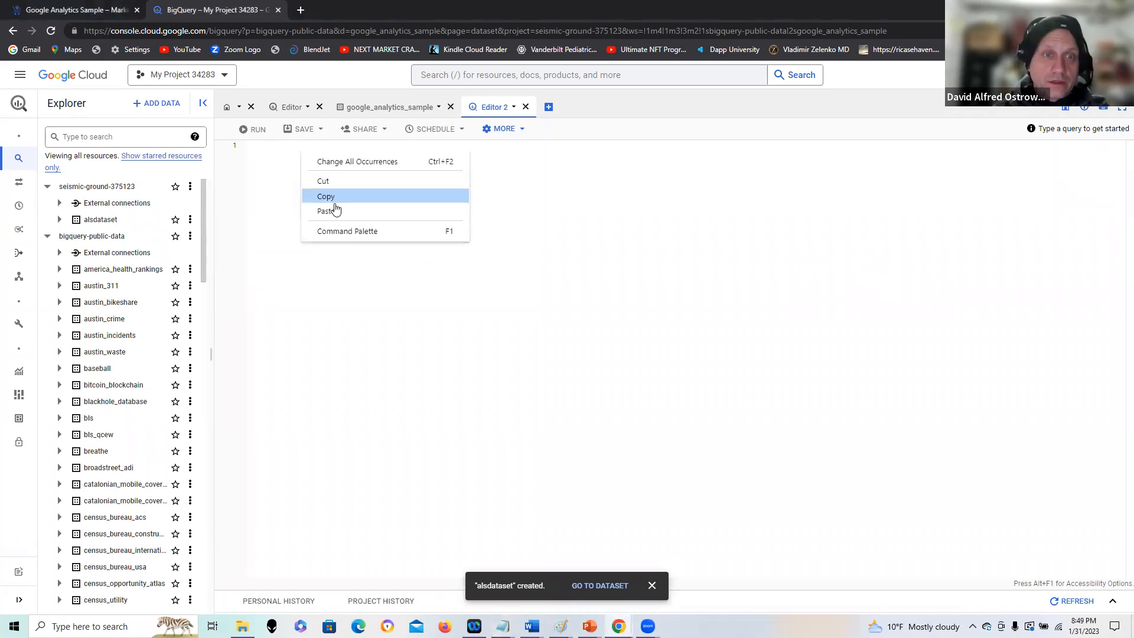
pyautogui.click(343, 207)
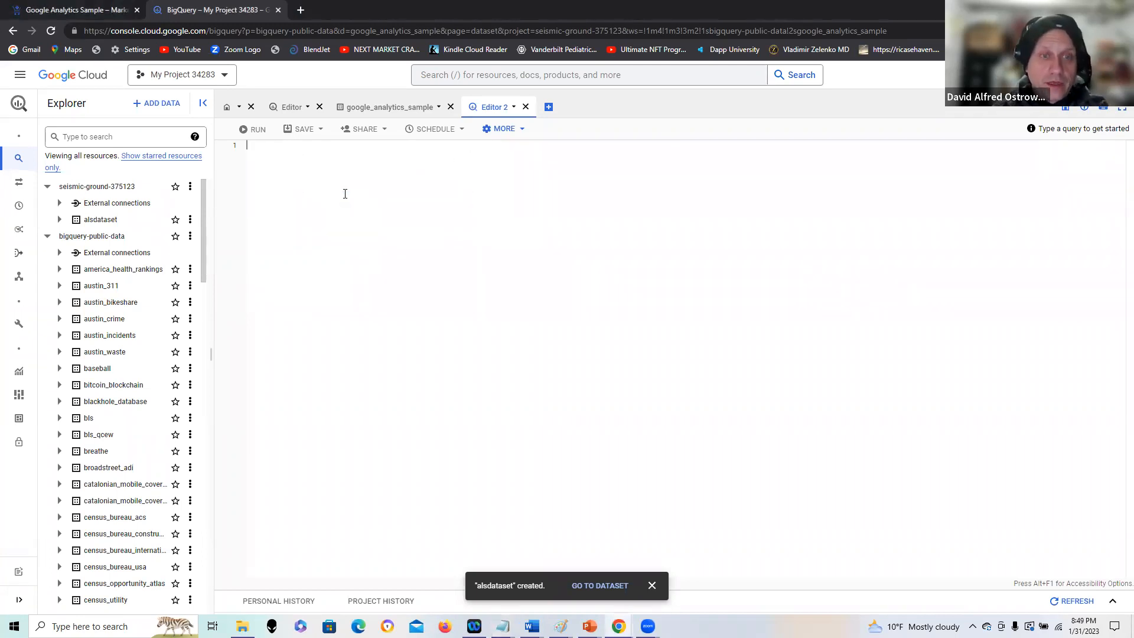
pyautogui.write('select * from `bigquery-public-data.google_analytics_sample.ga_sessions_*`')
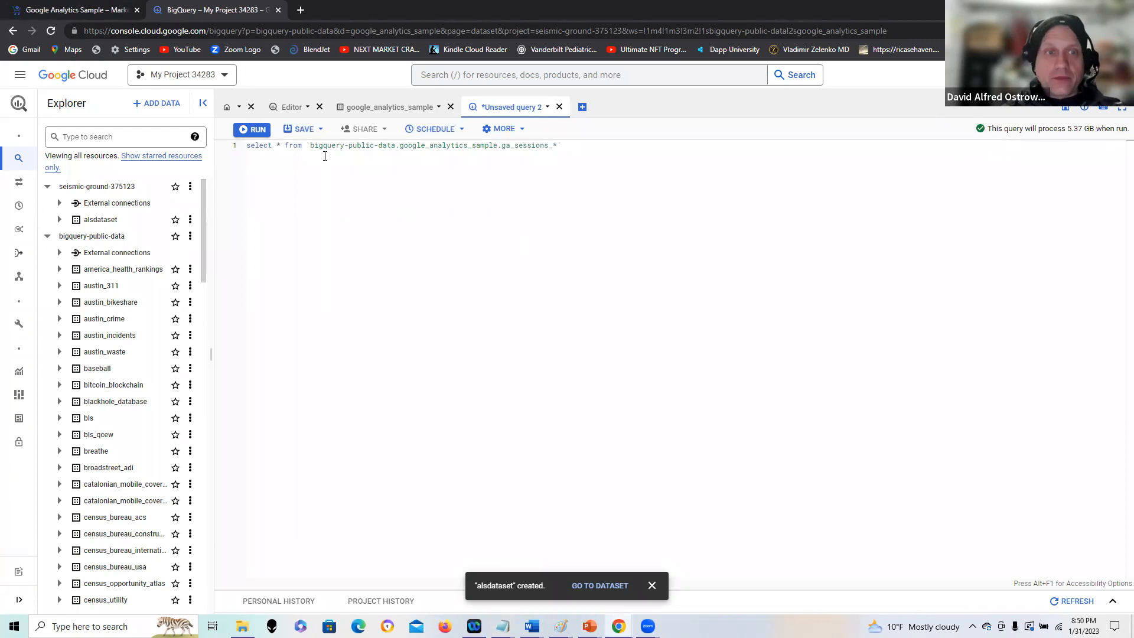
pyautogui.click(253, 130)
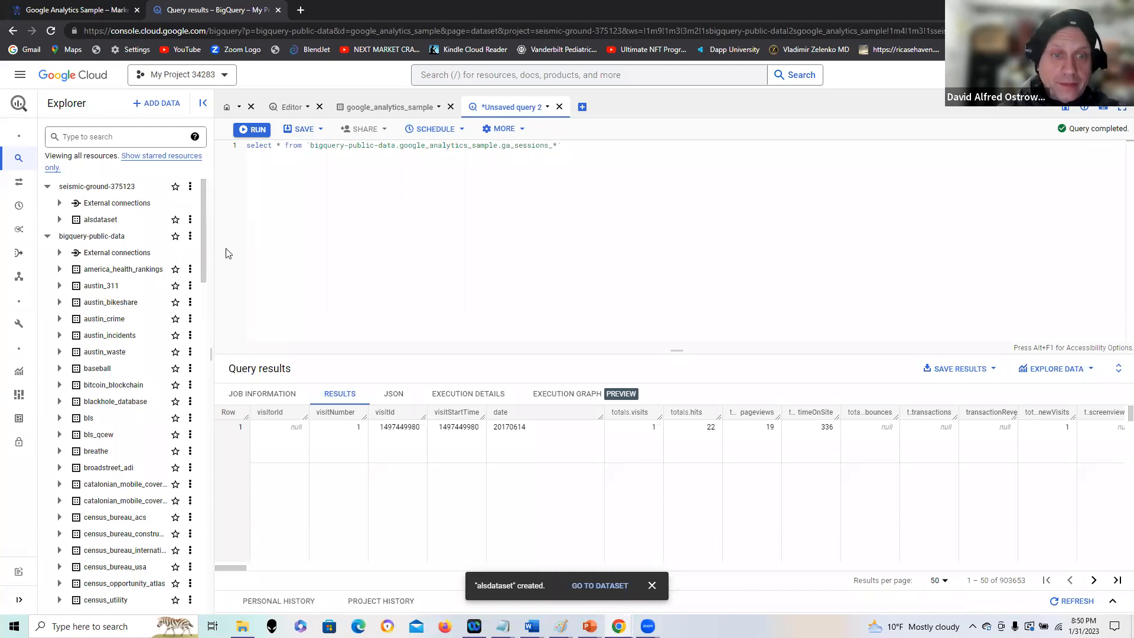
pyautogui.moveTo(229, 568); pyautogui.dragTo(192, 564)
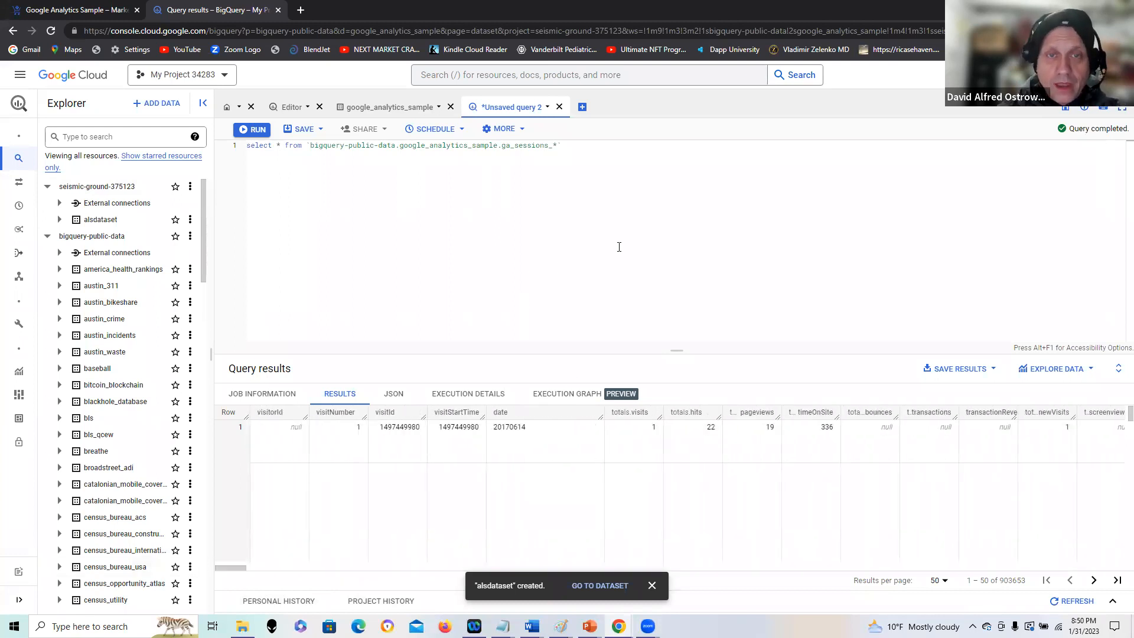
# Enter in a new query tab the CREATE MODEL statement for a logistic_reg model labelled isBuyer, using ga_sessions_* data from 20160801 to 20160901.
pyautogui.click(582, 107)
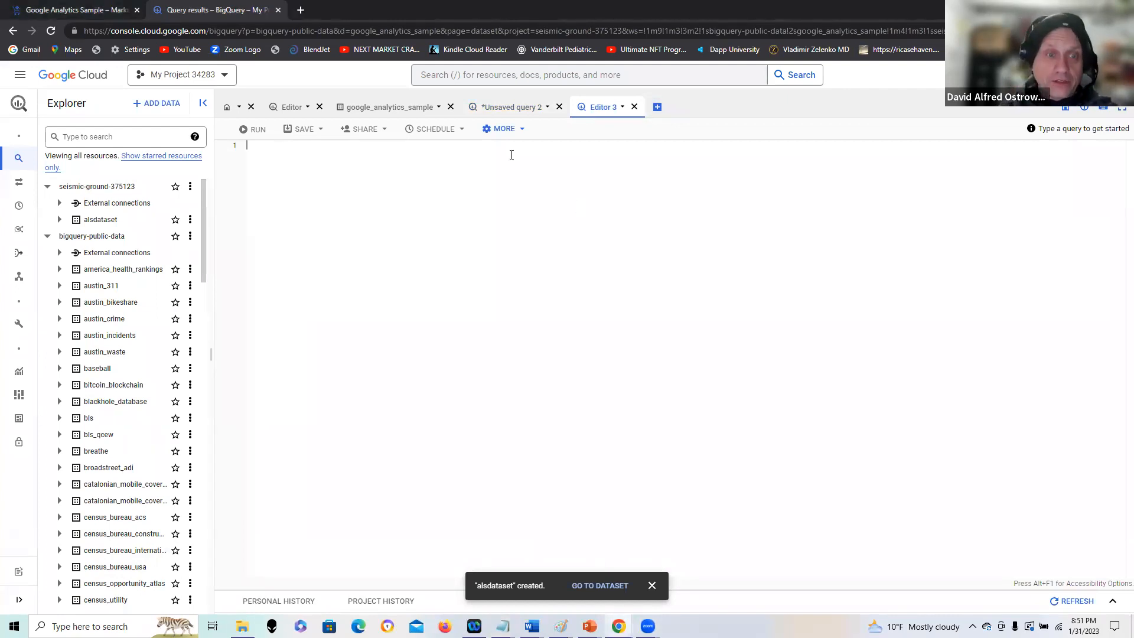
pyautogui.write("CREATE MODEL `daviddataset.sample_model13`, OPTIONS(model_type='logistic_reg',        input_label_cols=['isBuyer']) AS SELECT  IF(totals.transactions IS NULL, 0, 1) AS isBuyer,  IFNULL(totals.pageviews, 0) AS pageviews,  IFNULL(totals.timeOnSite, 0) AS timeOnSite,  IFNULL(totals.newVisits, 0) AS isNewVisit,  IF(device.deviceCategory = 'mobile', 1, 0) AS isMobile,  IF(device.deviceCategory = 'desktop', 1, 0) AS isDesktop,  IF(trafficSource.medium in ('affiliate', 'cpc', 'cpm'), 1, 0) AS isPaidTraffic FROM  `bigquery-public-data.google_analytics_sample.ga_sessions_*` WHERE  _TABLE_SUFFIX BETWEEN '20160801' AND '20160901'")
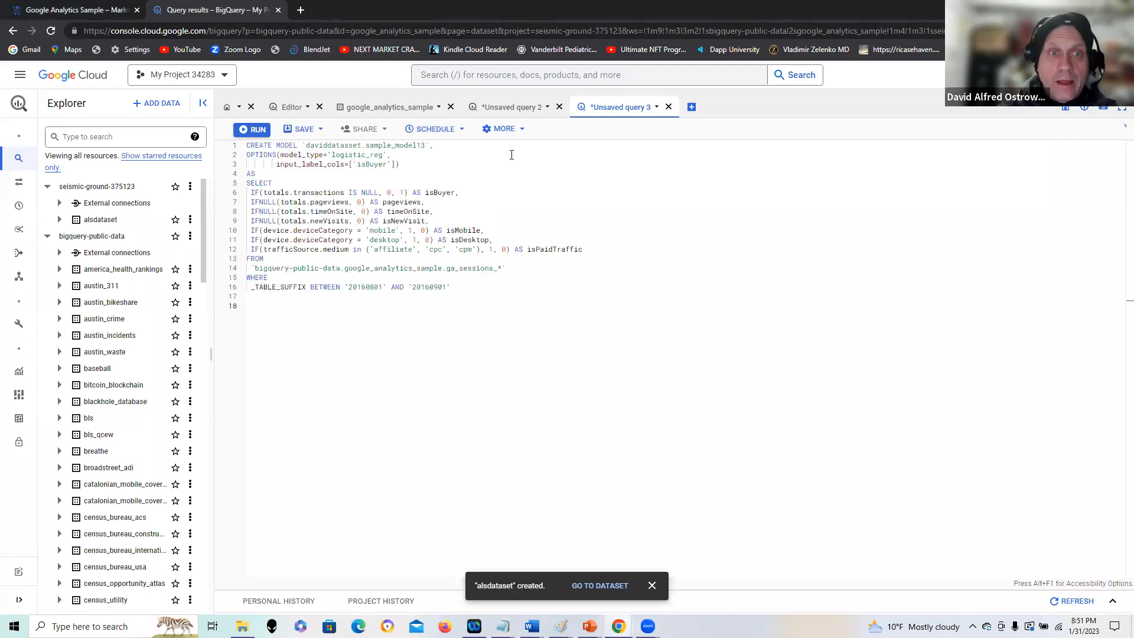
pyautogui.moveTo(393, 155); pyautogui.dragTo(329, 154)
pyautogui.click(357, 146)
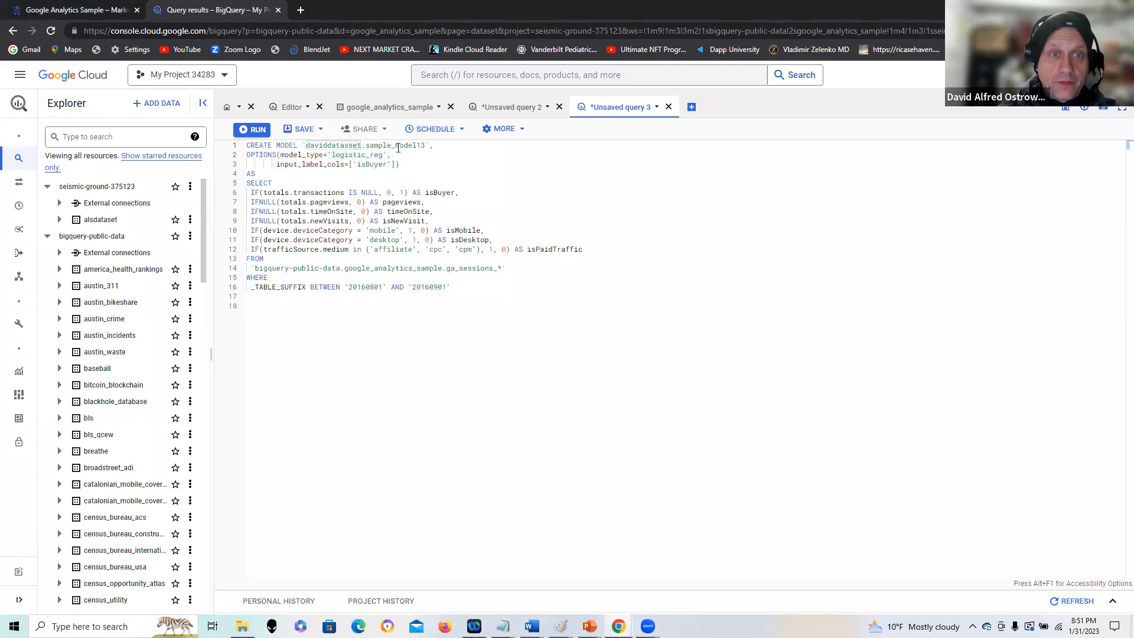
# Change the model's target in the CREATE MODEL line to alsdataset.sample_model22 and remove the trailing comma.
pyautogui.doubleClick(425, 145)
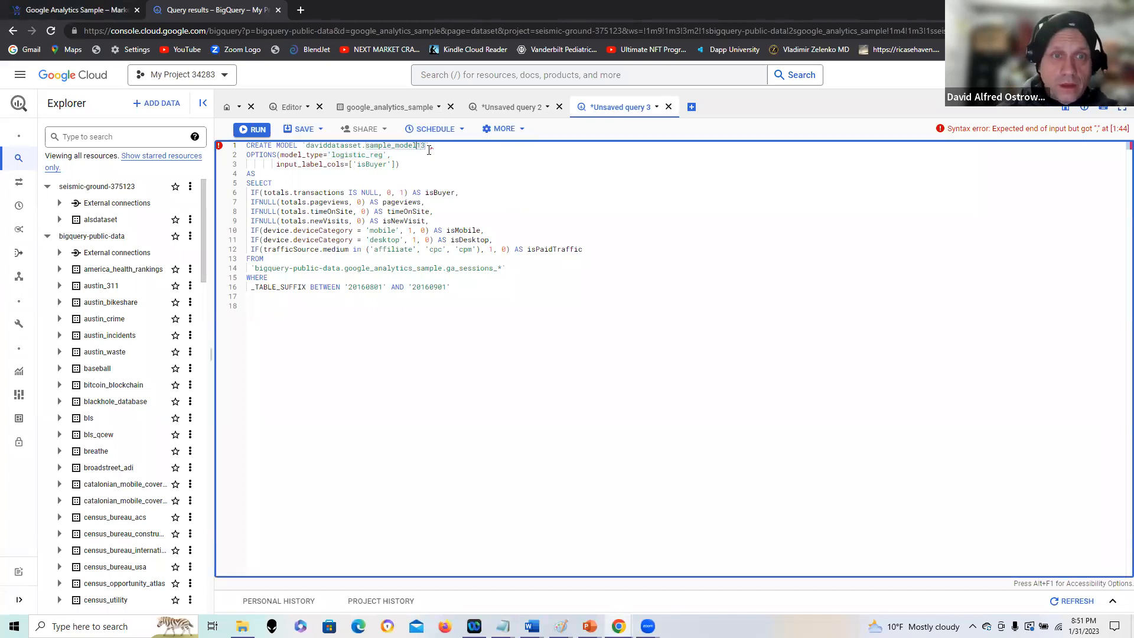
pyautogui.press('Left')
pyautogui.press('Left')
pyautogui.press('Left')
pyautogui.press('Left')
pyautogui.press('Left')
pyautogui.press('Left')
pyautogui.press('Left')
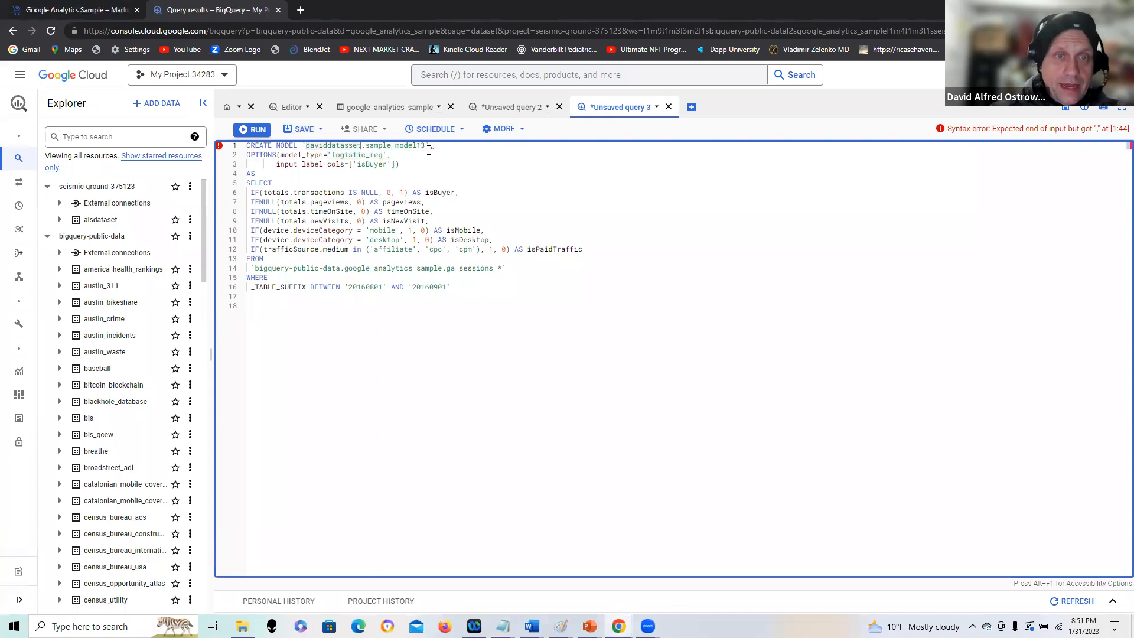
pyautogui.press('BackSpace')
pyautogui.press('BackSpace')
pyautogui.press('BackSpace')
pyautogui.press('BackSpace')
pyautogui.press('BackSpace')
pyautogui.press('BackSpace')
pyautogui.press('BackSpace')
pyautogui.press('BackSpace')
pyautogui.press('BackSpace')
pyautogui.press('BackSpace')
pyautogui.press('BackSpace')
pyautogui.press('BackSpace')
pyautogui.write('alsdataset')
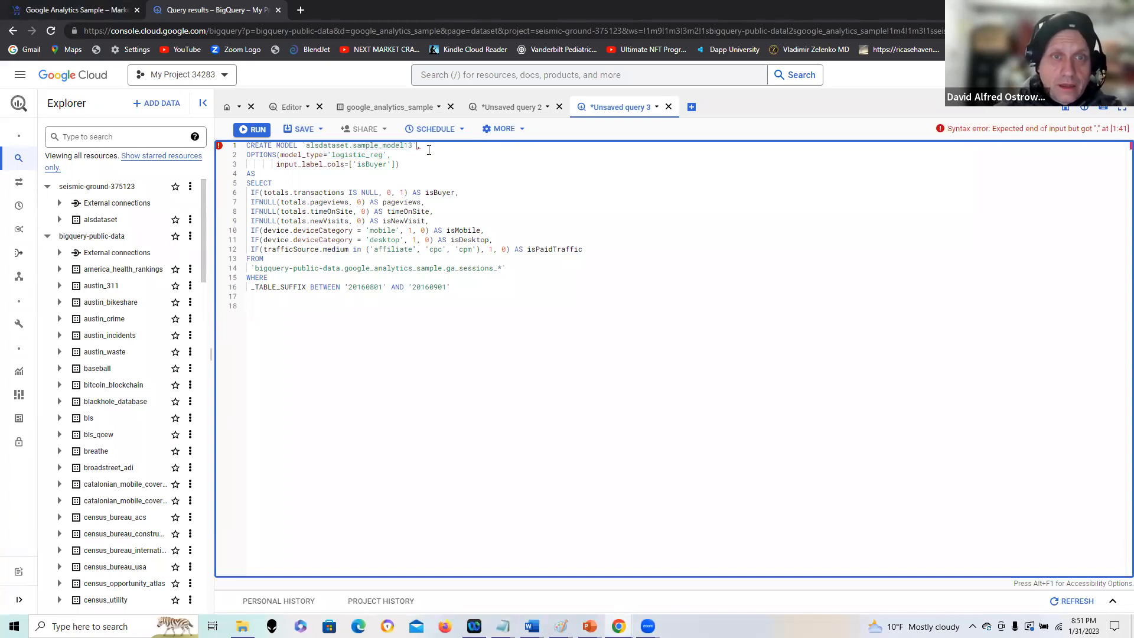
pyautogui.press('BackSpace')
pyautogui.press('BackSpace')
pyautogui.write('22')
pyautogui.press('BackSpace')
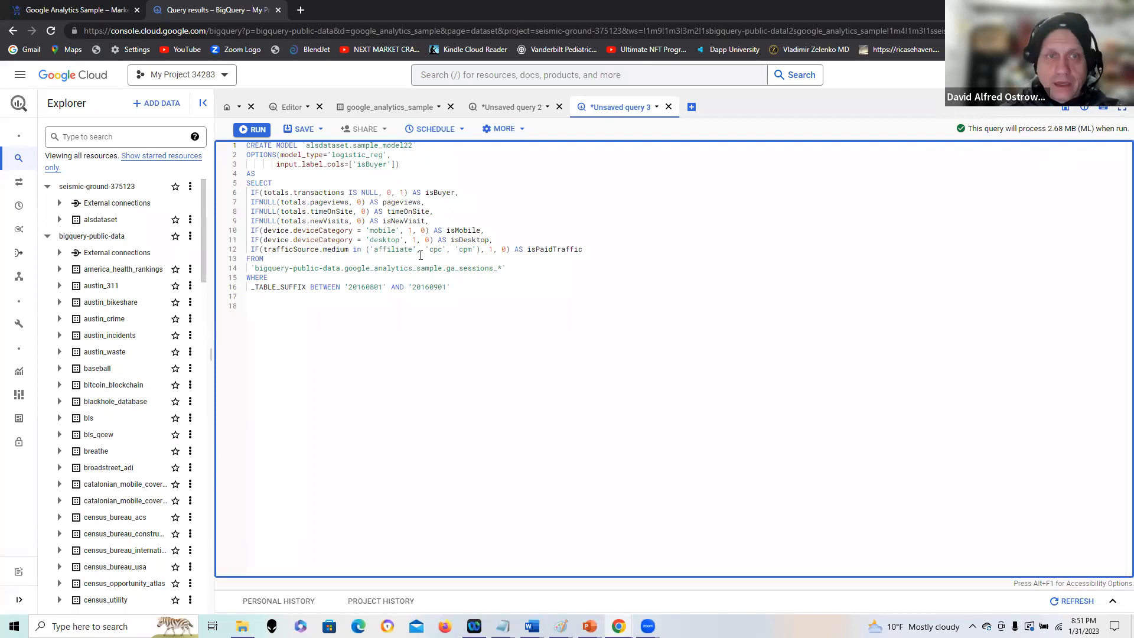
# Run the CREATE MODEL query for sample_model22 and retry it once.
pyautogui.click(251, 130)
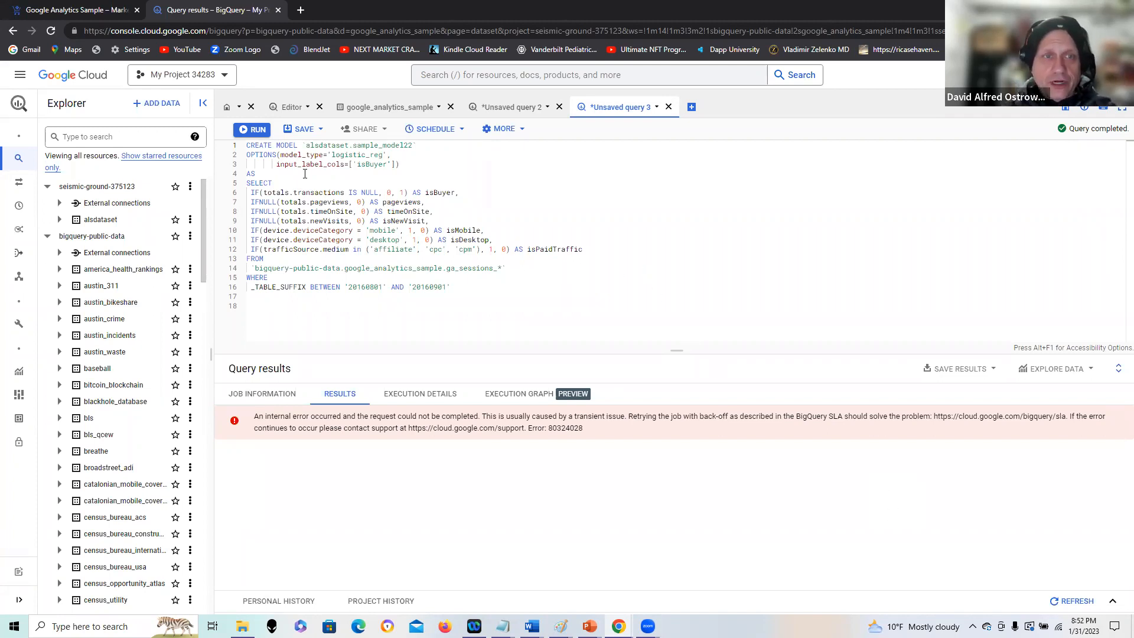
pyautogui.click(255, 130)
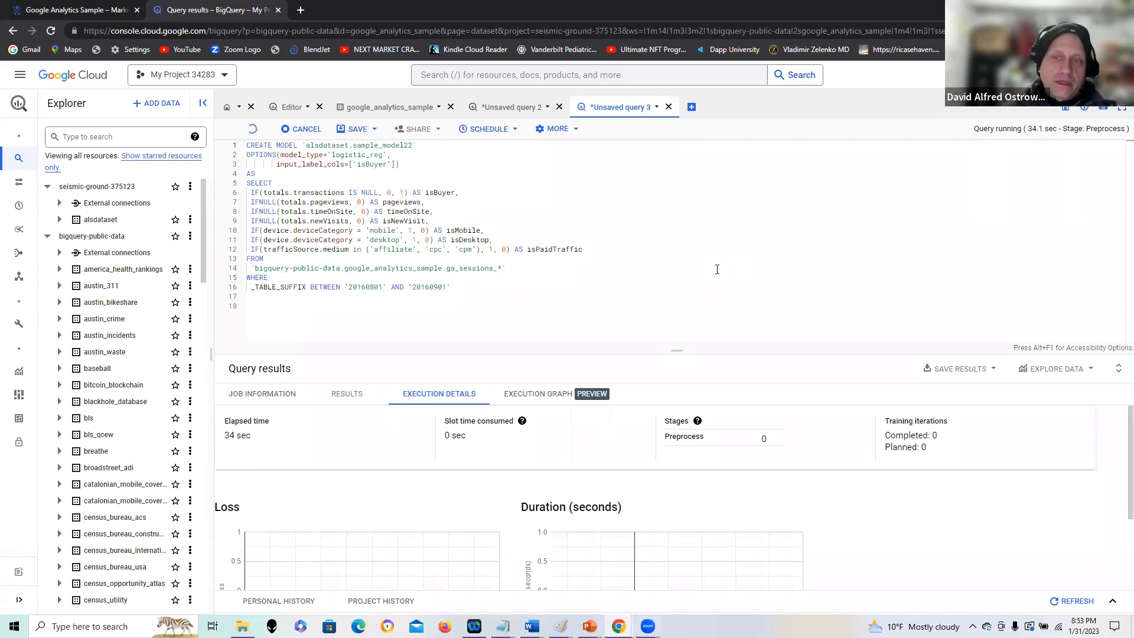
pyautogui.press('XF86AudioRaiseVolume')
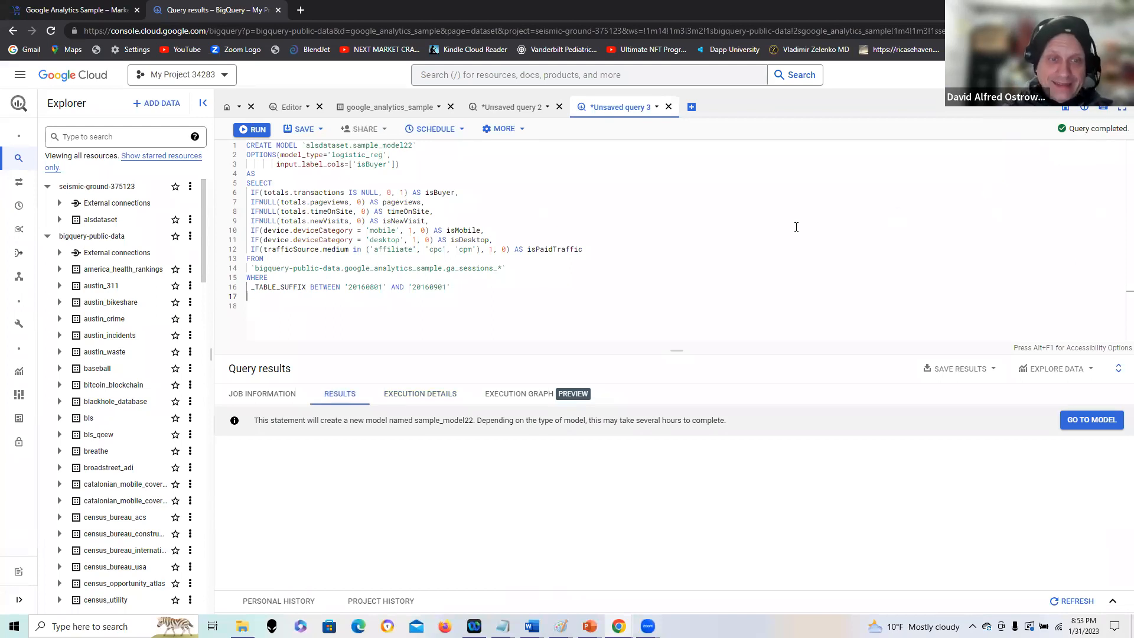
# Examine the training job's execution details with the loss, duration and learn rate charts, its results and its execution graph.
pyautogui.click(418, 396)
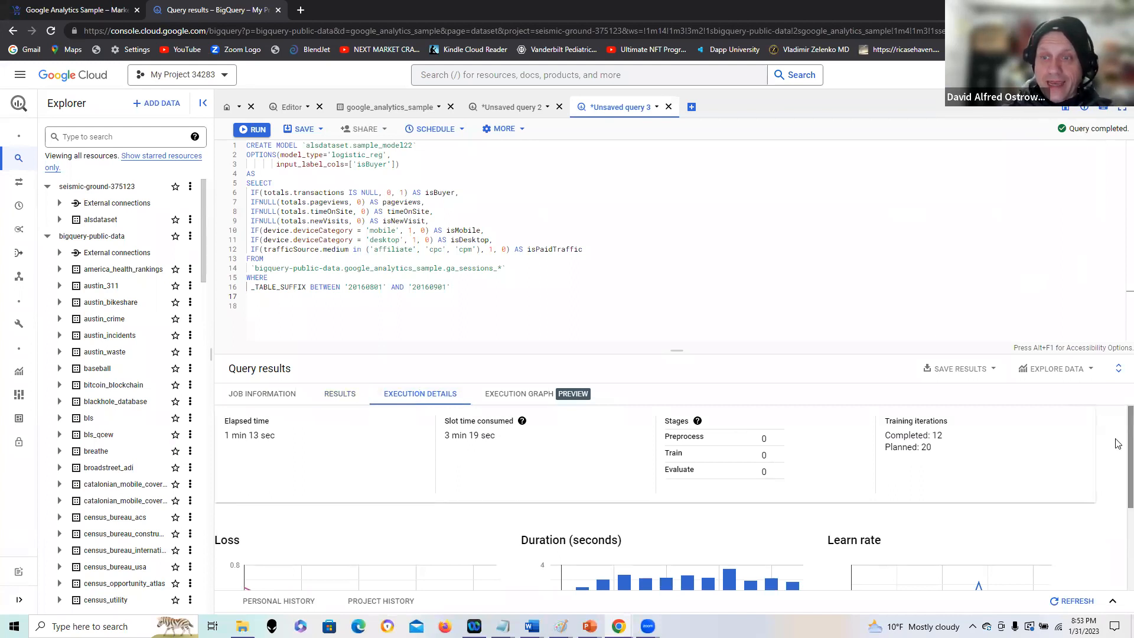
pyautogui.moveTo(1130, 444); pyautogui.dragTo(1131, 525)
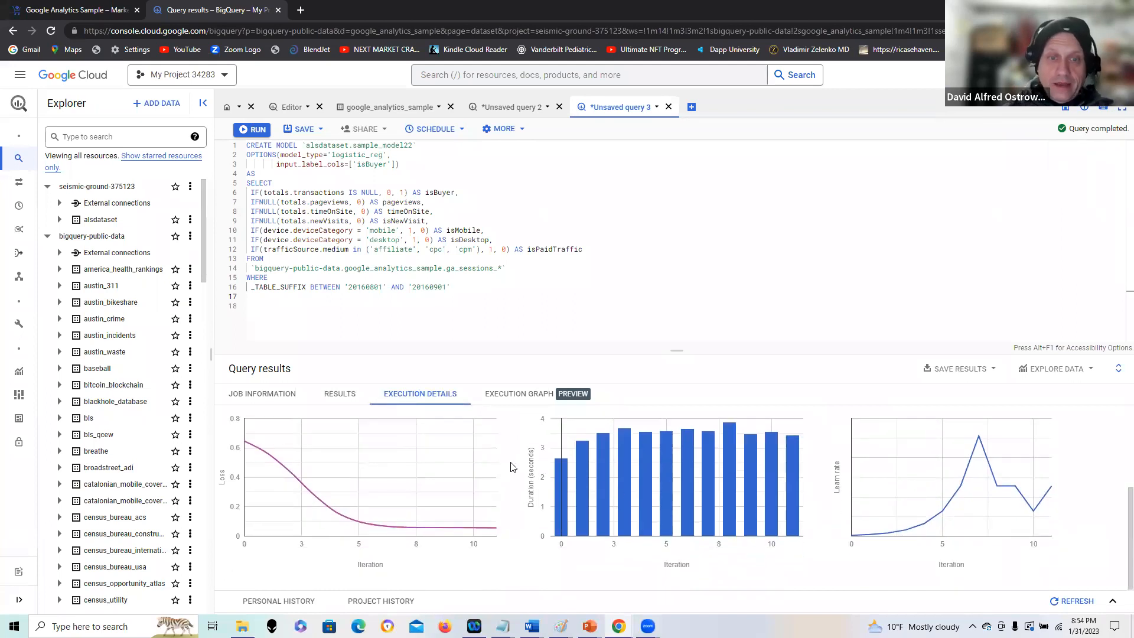
pyautogui.click(340, 394)
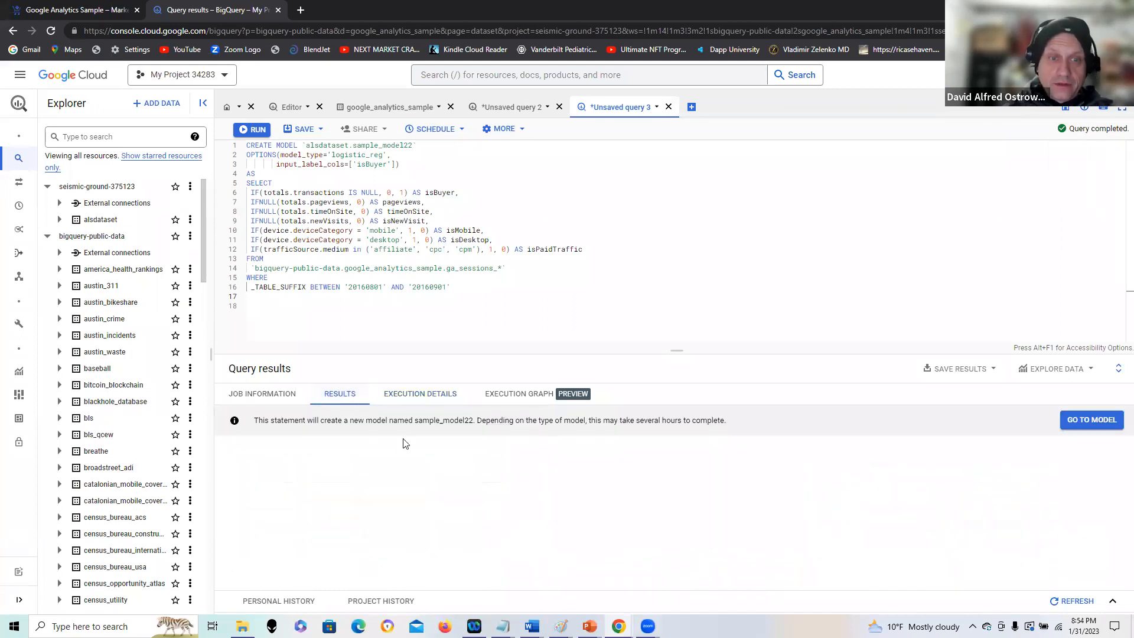
pyautogui.click(418, 394)
pyautogui.click(520, 400)
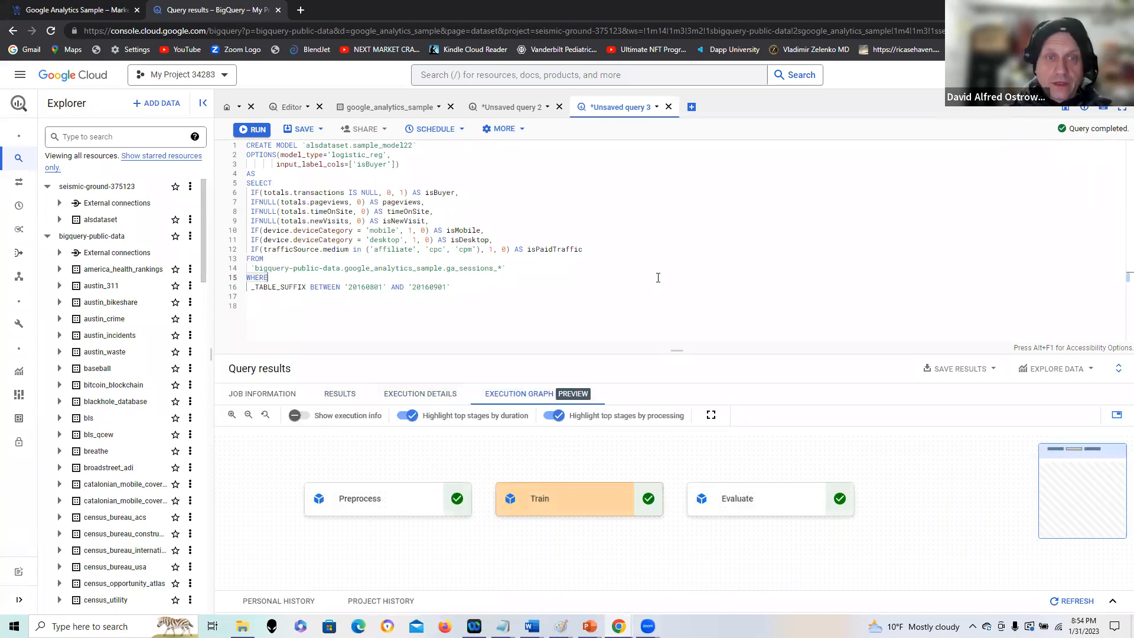
# Enter in a new query tab an ML.EVALUATE query on 20170701 to 20170801 sessions with threshold 0.5, setting the model's dataset to alsdataset.
pyautogui.click(691, 107)
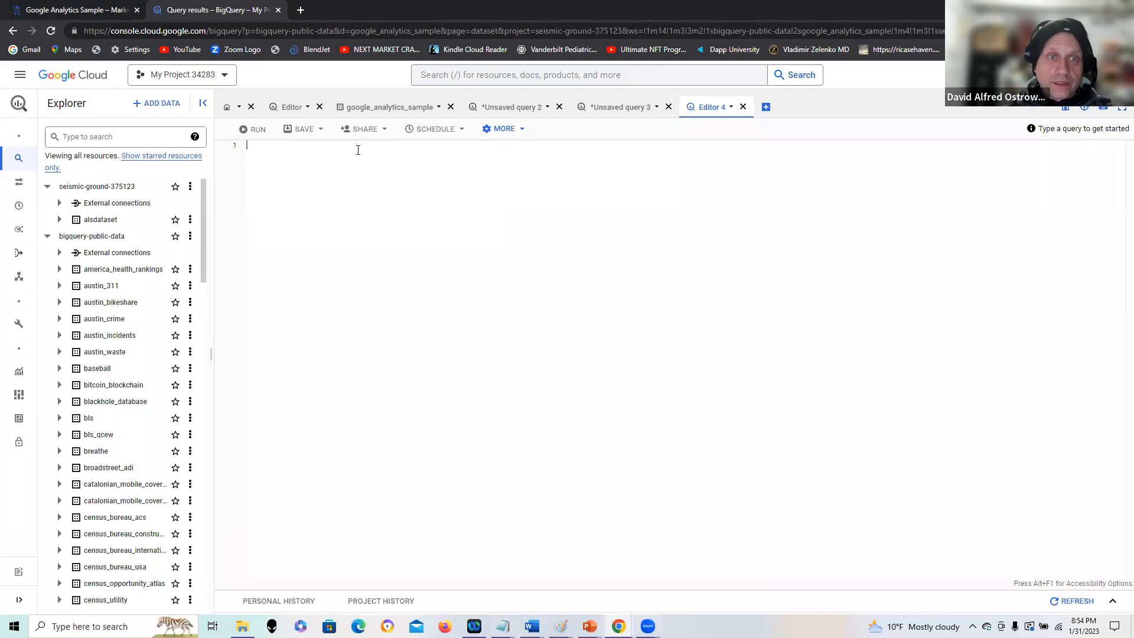
pyautogui.write("SELECT * FROM ML.EVALUATE(MODEL `newdata.sample_model21`,    (      SELECT         IF(totals.transactions IS NULL, 0, 1) AS isBuyer,         IFNULL(totals.pageviews, 0) AS pageviews,         IFNULL(totals.timeOnSite, 0) AS timeOnSite,         IFNULL(totals.newVisits, 0) AS isNewVisit,         IF(device.deviceCategory = 'mobile', 1, 0) AS isMobile,         IF(device.deviceCategory = 'desktop', 1, 0) AS isDesktop,         IF(trafficSource.medium in ('affiliate', 'cpc', 'cpm'), 1, 0) AS isPaidTraffic      FROM         `bigquery-public-data.google_analytics_sample.ga_sessions_*`      WHERE         _TABLE_SUFFIX BETWEEN '20170701' AND '20170801'    ),    STRUCT(0.5 AS threshold)    )")
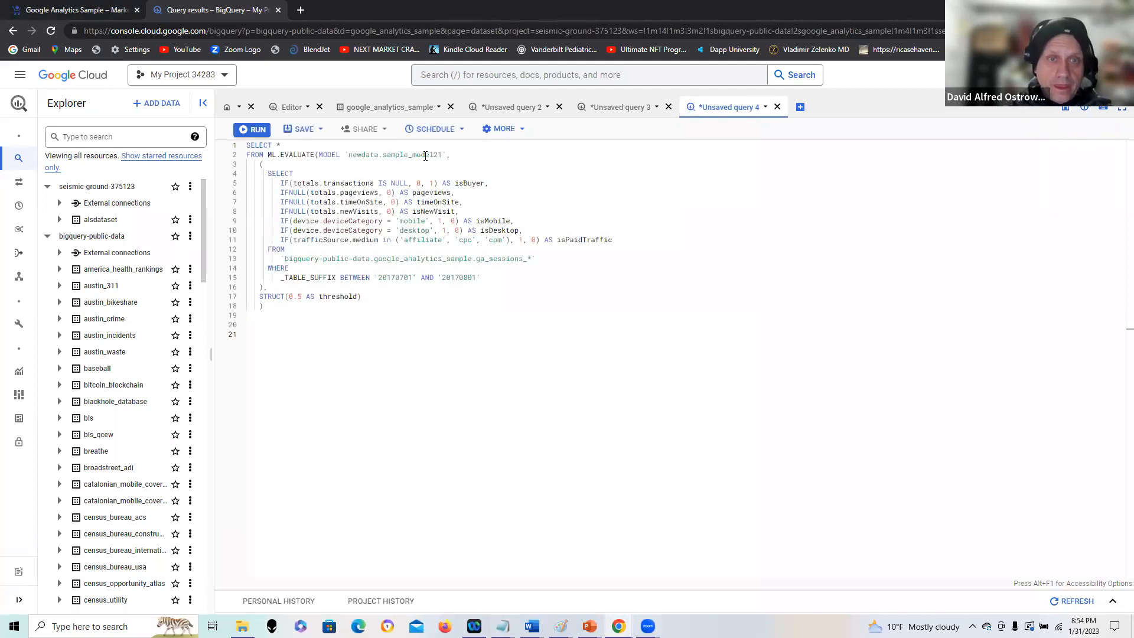
pyautogui.click(379, 155)
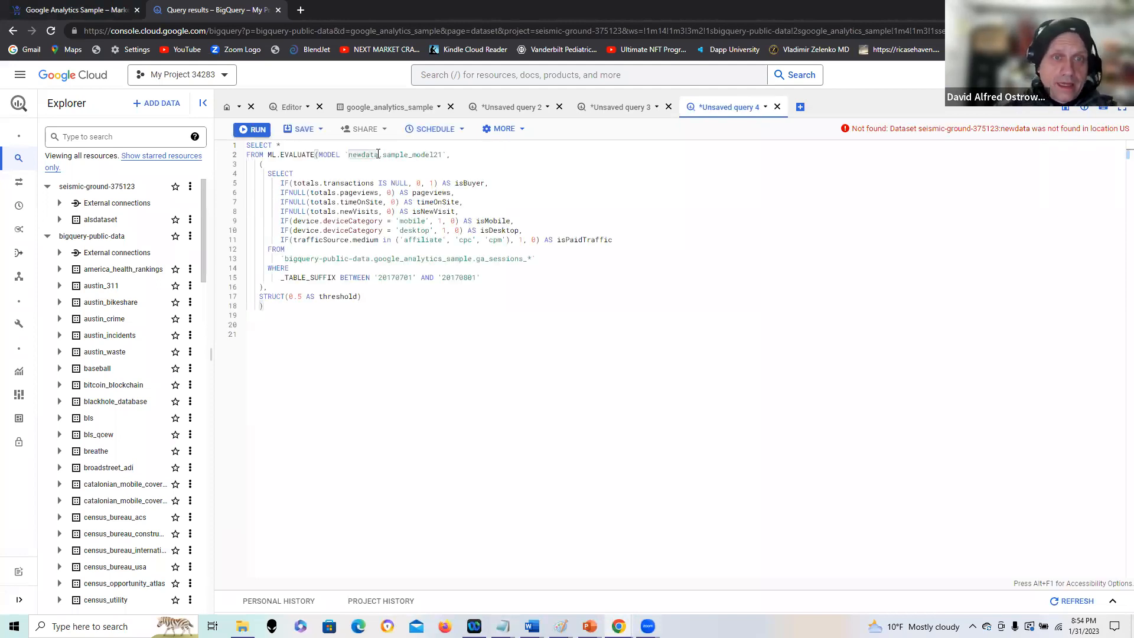
pyautogui.press('BackSpace')
pyautogui.press('BackSpace')
pyautogui.press('BackSpace')
pyautogui.press('BackSpace')
pyautogui.press('BackSpace')
pyautogui.press('BackSpace')
pyautogui.press('BackSpace')
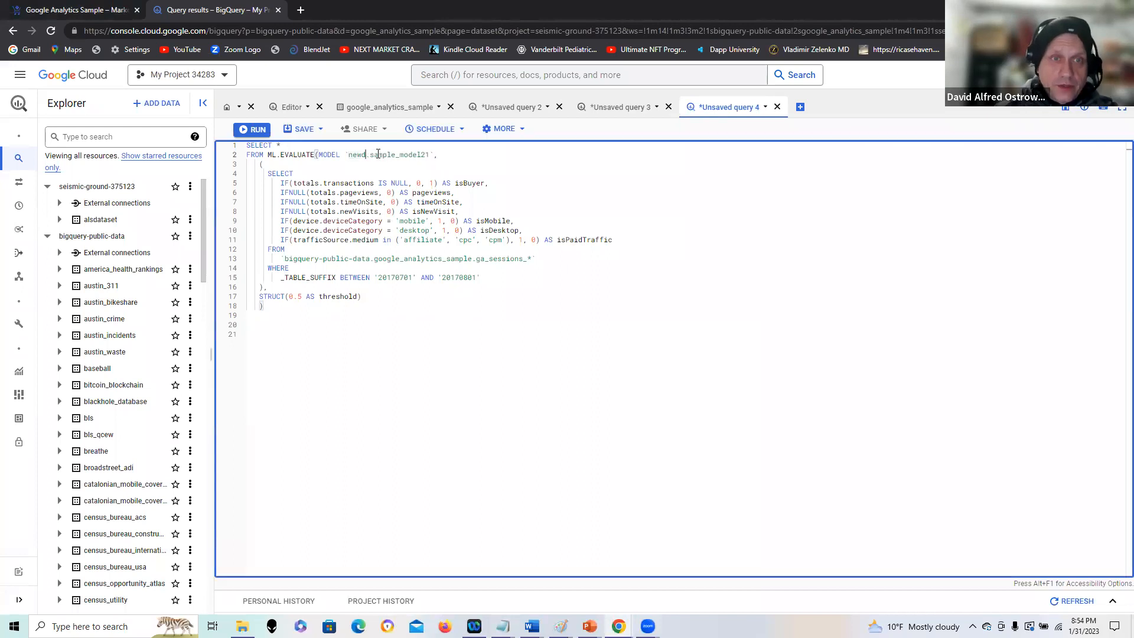
pyautogui.write('alsdataset')
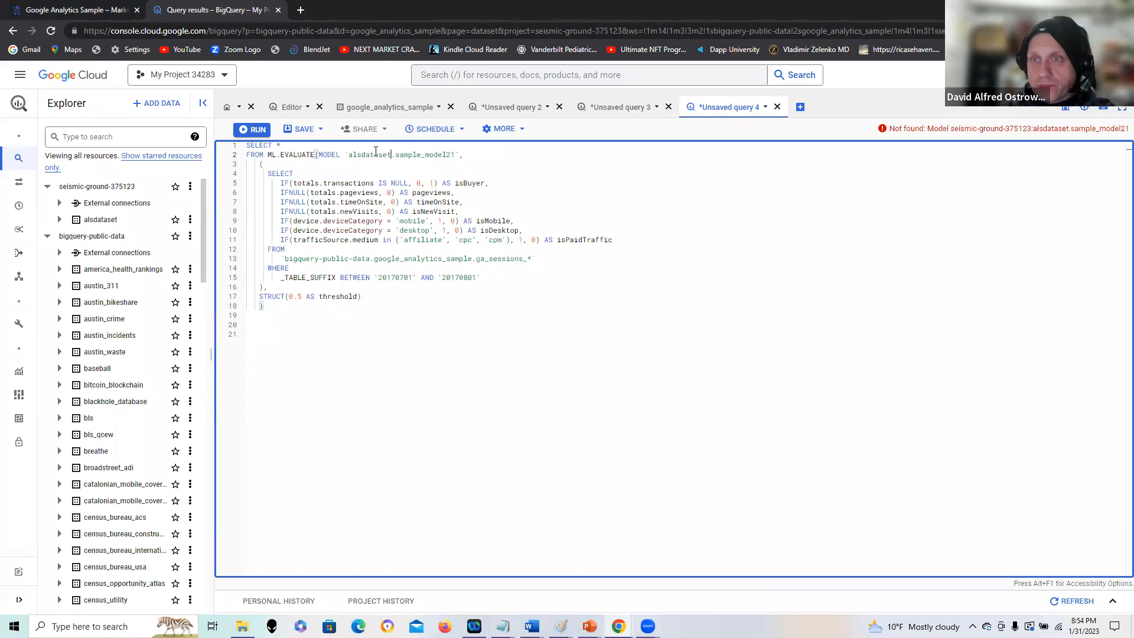
# Change the evaluated model's name to sample_model22 and check the query's date range.
pyautogui.press('Right')
pyautogui.press('Right')
pyautogui.press('Right')
pyautogui.press('Right')
pyautogui.press('Right')
pyautogui.press('Right')
pyautogui.press('Right')
pyautogui.press('Right')
pyautogui.press('Right')
pyautogui.press('Right')
pyautogui.press('Right')
pyautogui.press('Right')
pyautogui.press('Right')
pyautogui.press('Right')
pyautogui.press('Right')
pyautogui.press('Right')
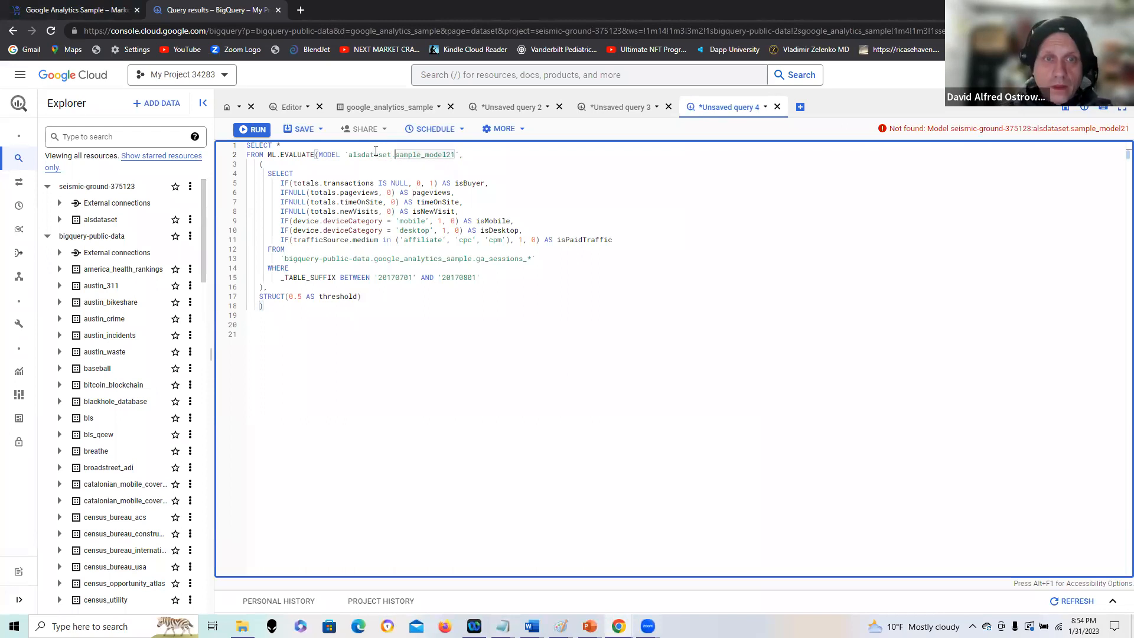
pyautogui.press('Left')
pyautogui.press('BackSpace')
pyautogui.write('2')
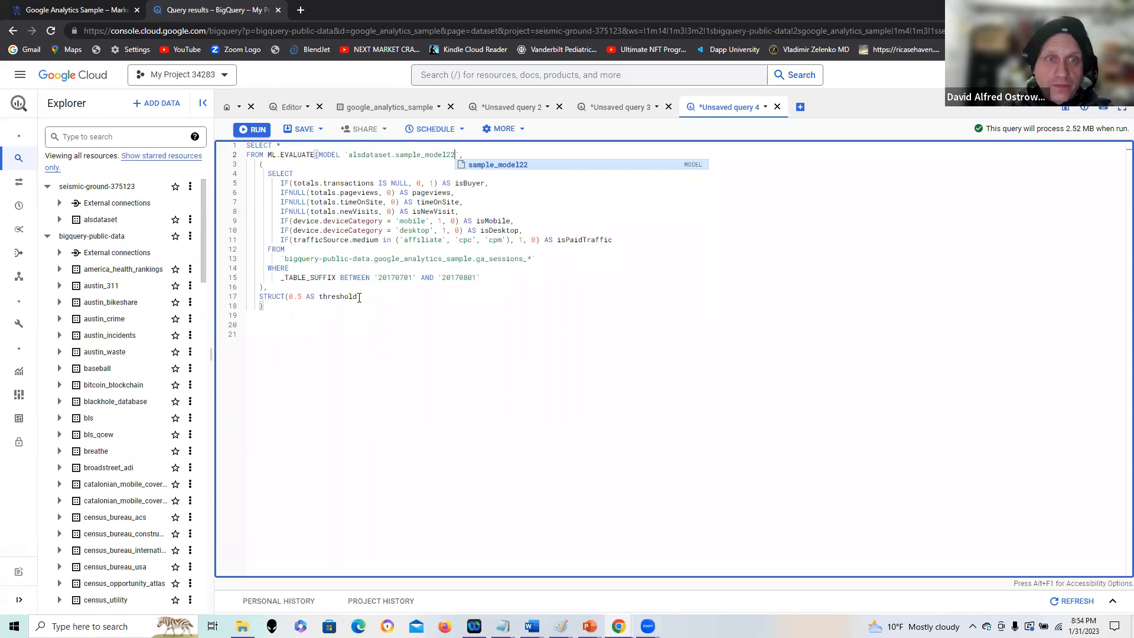
pyautogui.moveTo(486, 276); pyautogui.dragTo(384, 276)
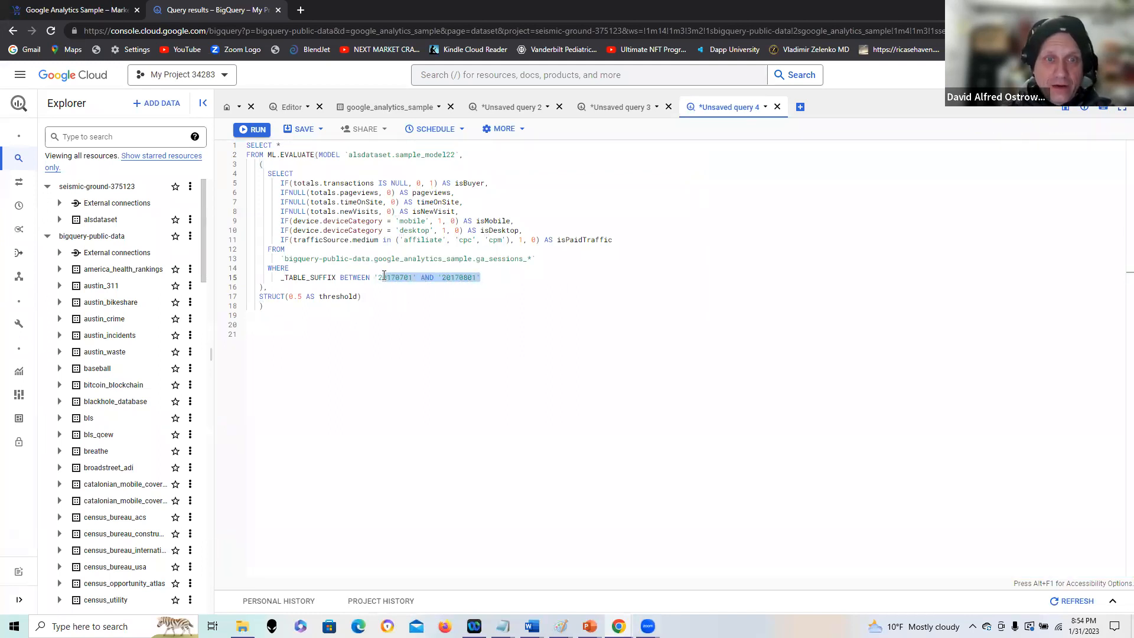
pyautogui.click(444, 333)
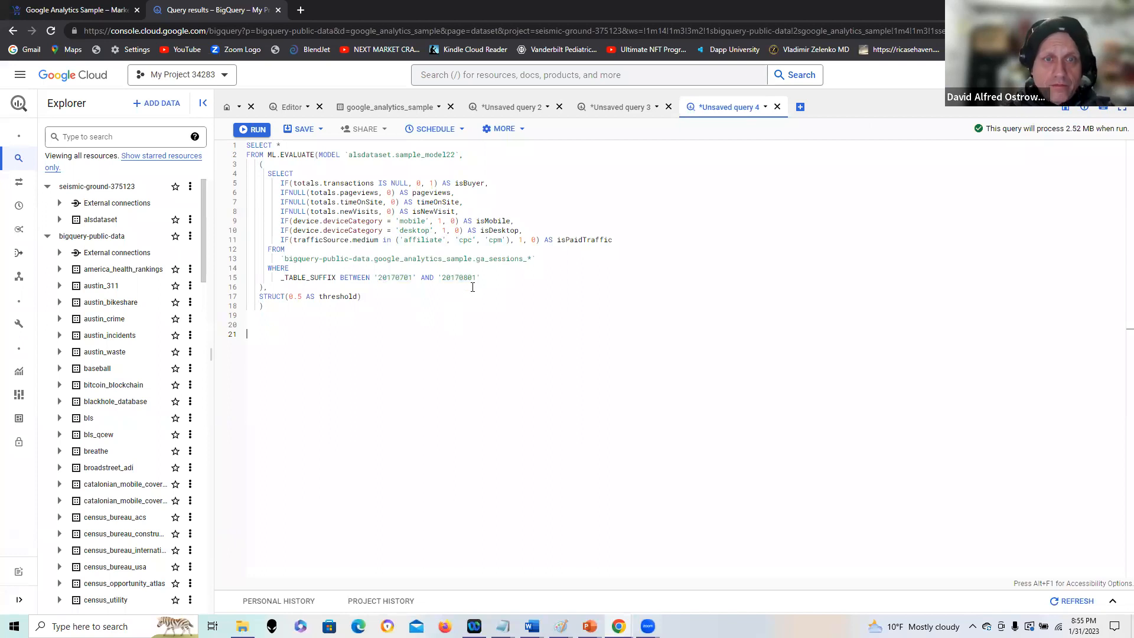
# Run the ML.EVALUATE query and copy the model reference alsdataset.sample_model22 from it.
pyautogui.click(255, 132)
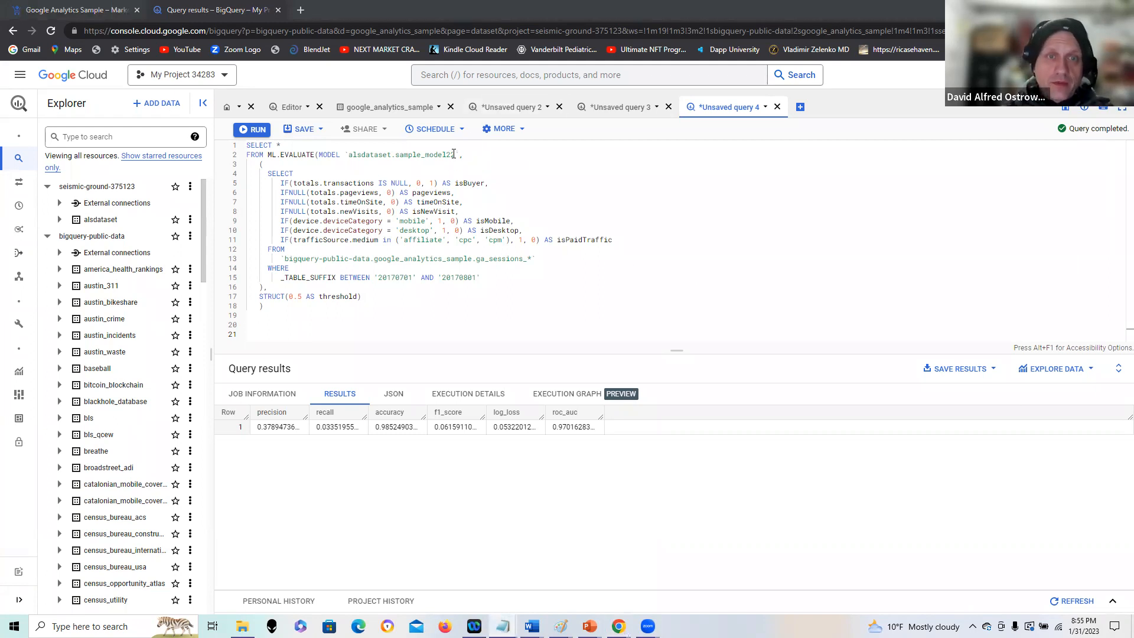
pyautogui.moveTo(454, 154); pyautogui.dragTo(349, 154)
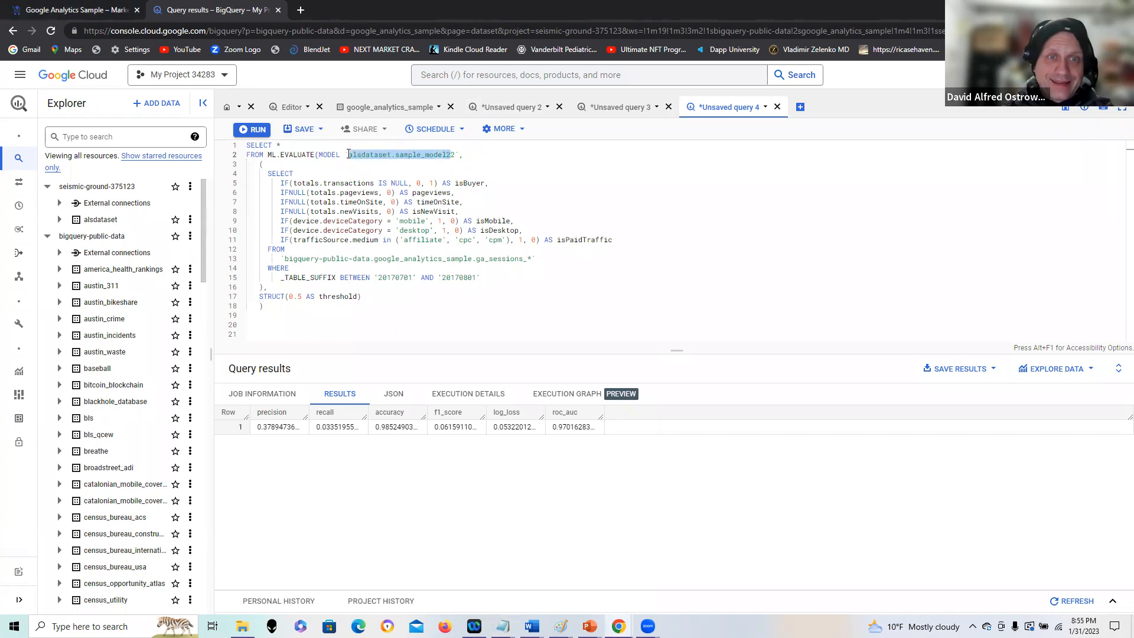
pyautogui.hotkey('ctrl', 'c')
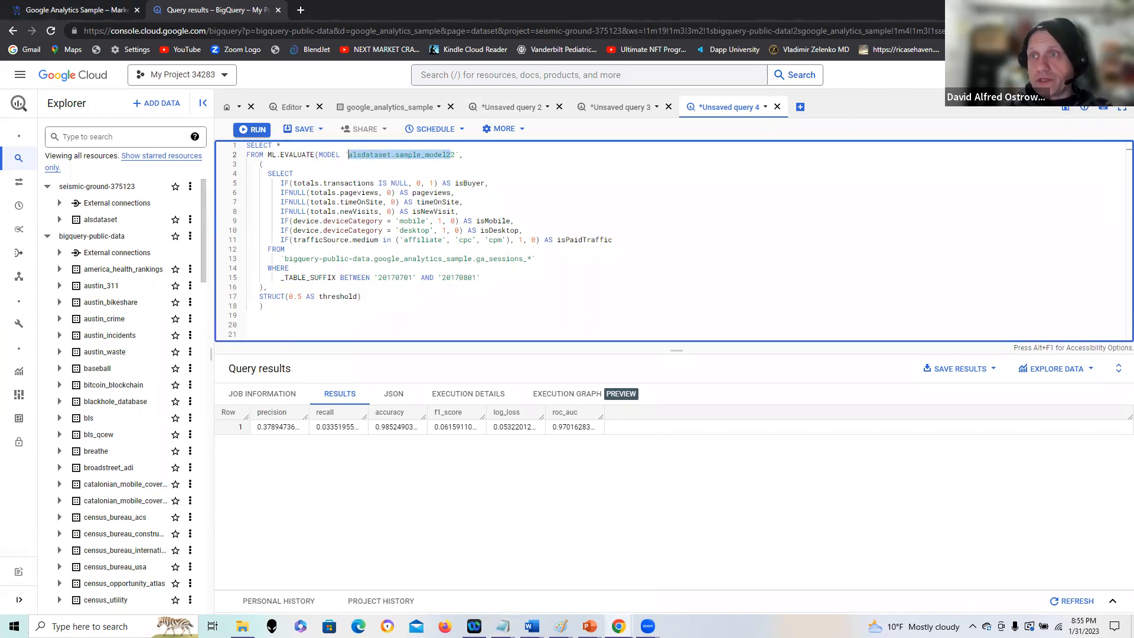
# Enter in a new query tab an ML.PREDICT query using alsdataset.sample_model22 on 20170701 to 20170801 sessions, and run it.
pyautogui.hotkey('alt', 'Tab')
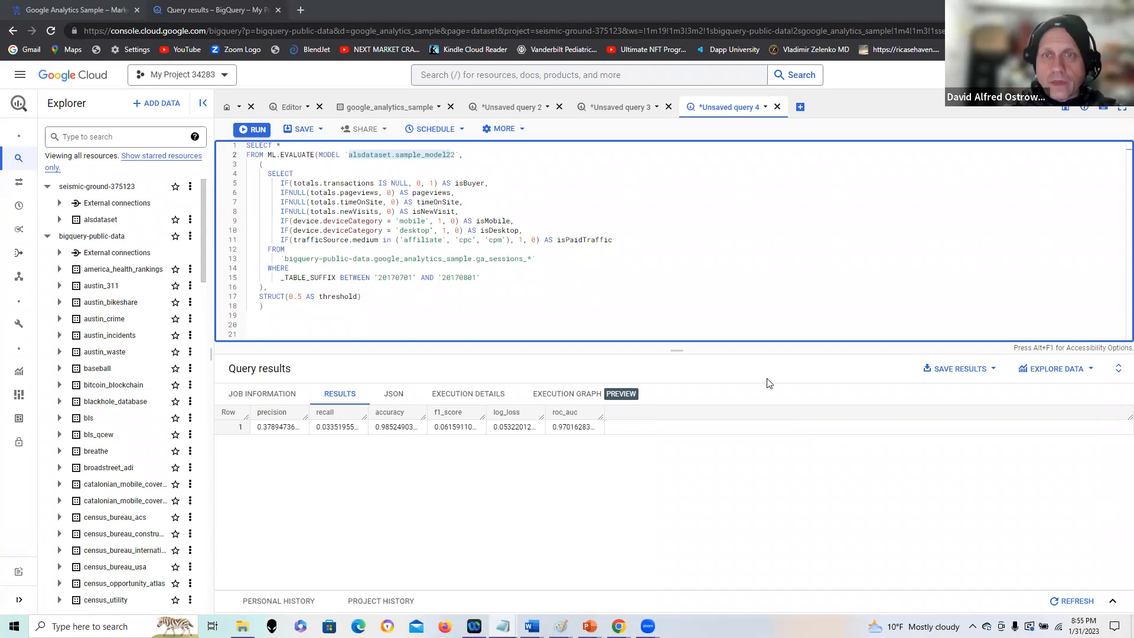
pyautogui.click(802, 108)
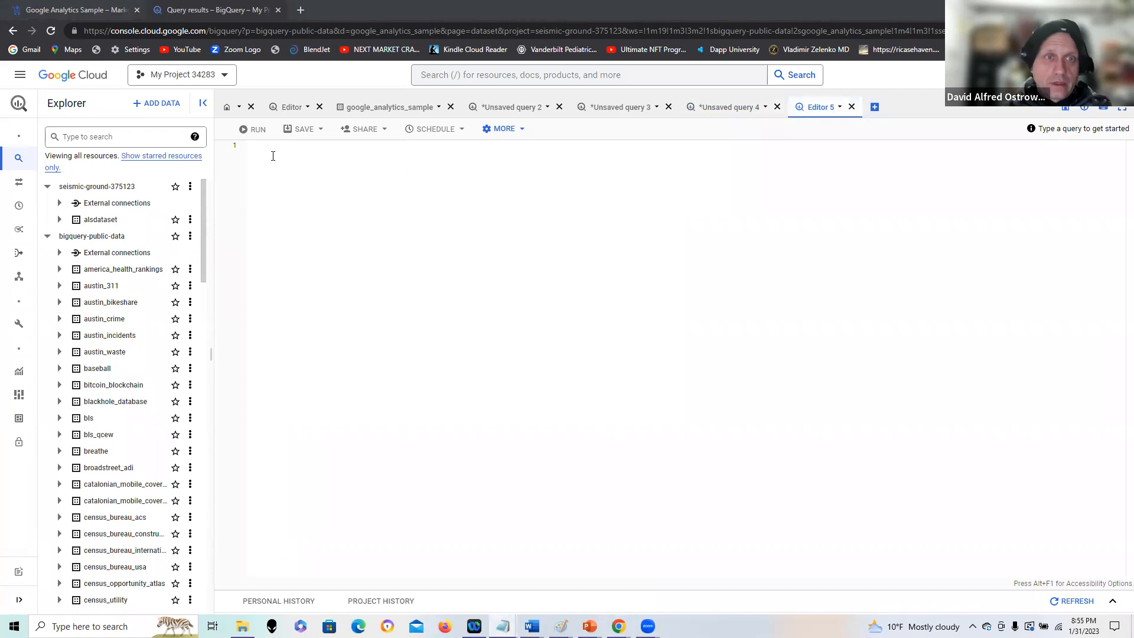
pyautogui.hotkey('ctrl', 'v')
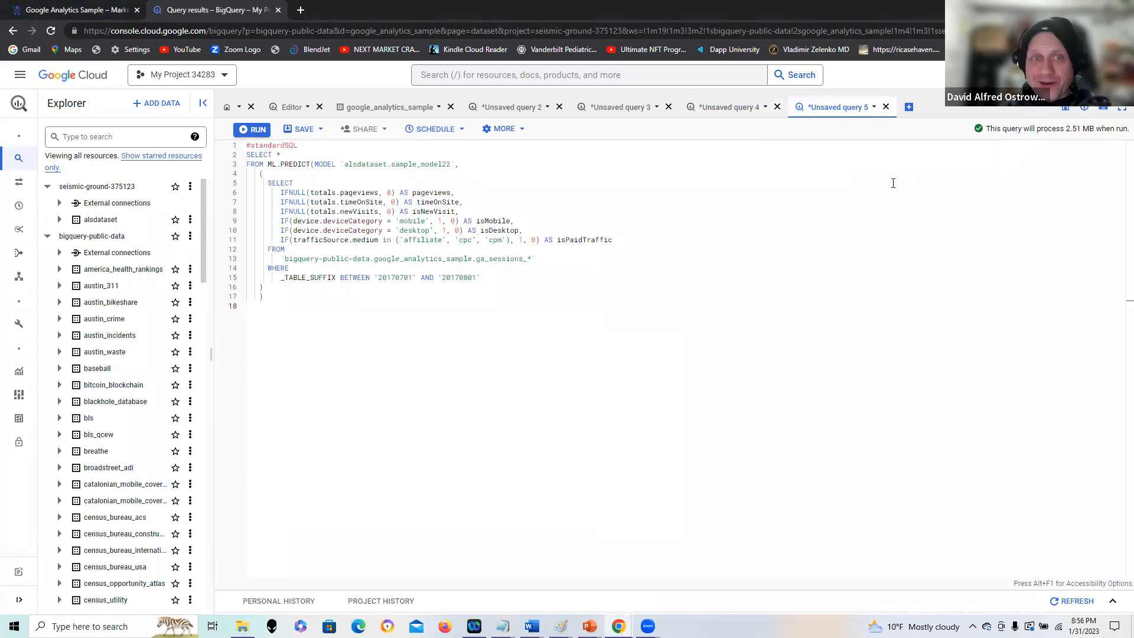
pyautogui.click(419, 164)
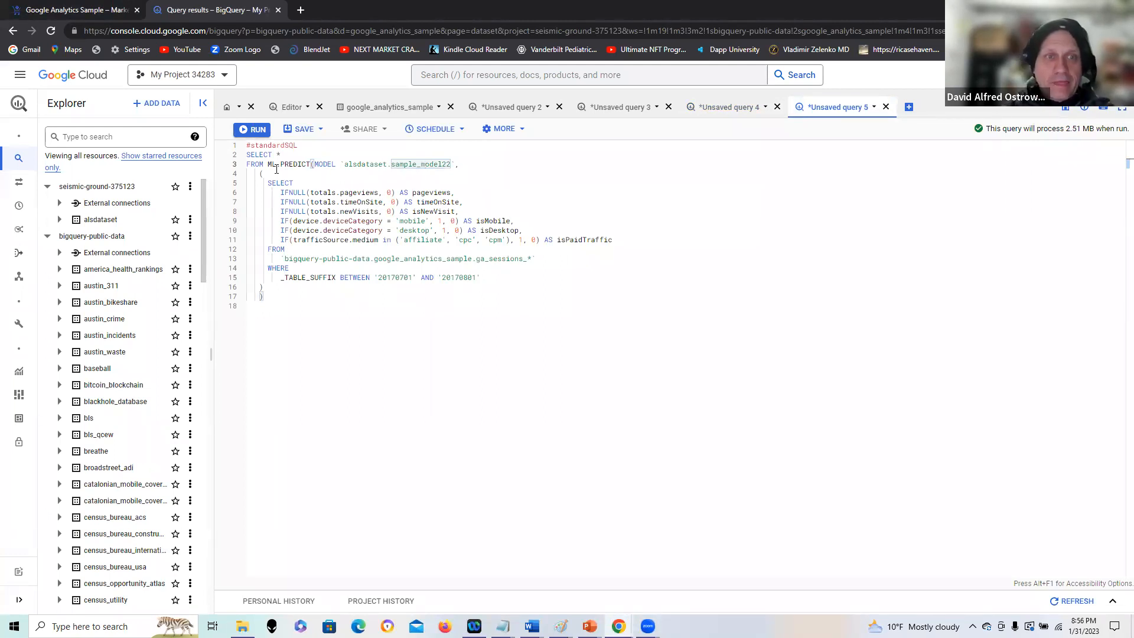
pyautogui.click(251, 131)
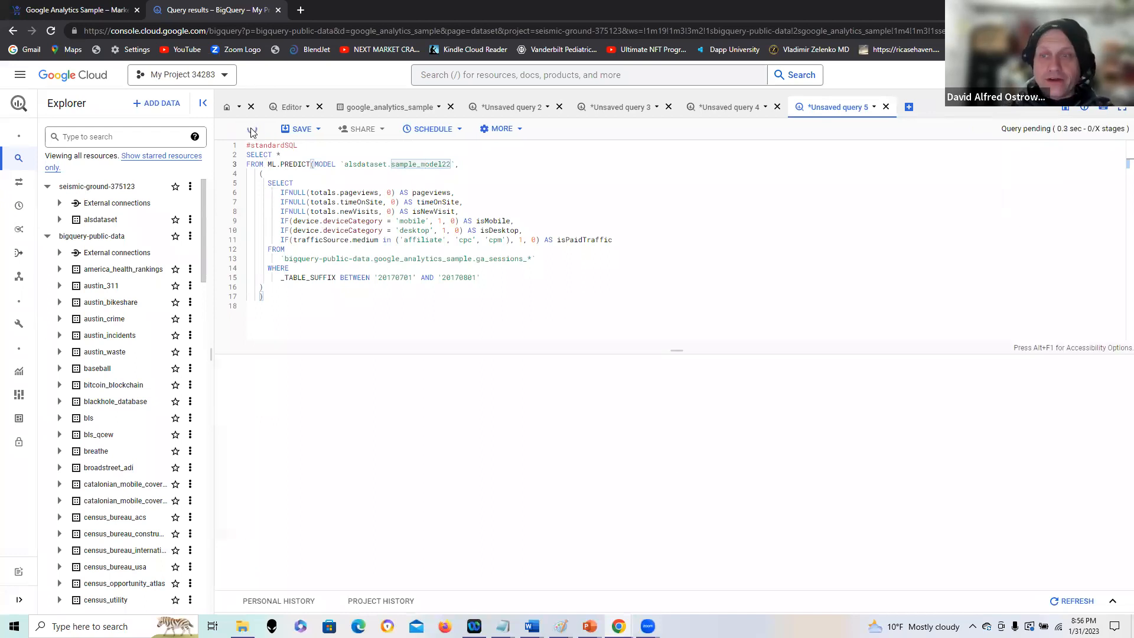